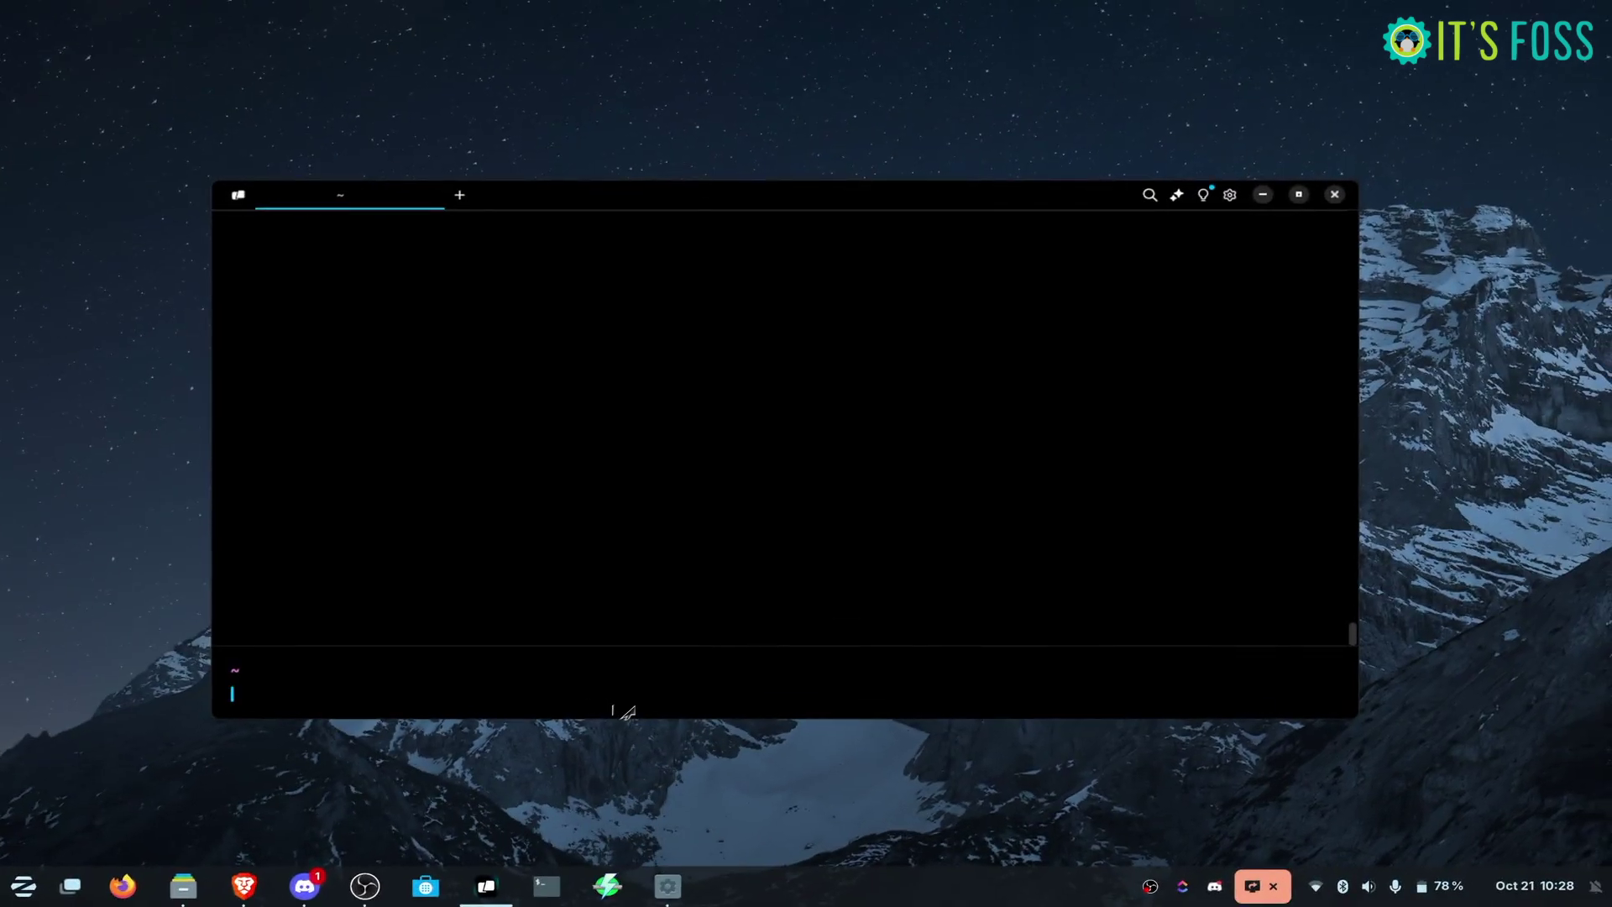
Run the suggested nmap install (already newest), then list network interfaces with ip a
key(Right)
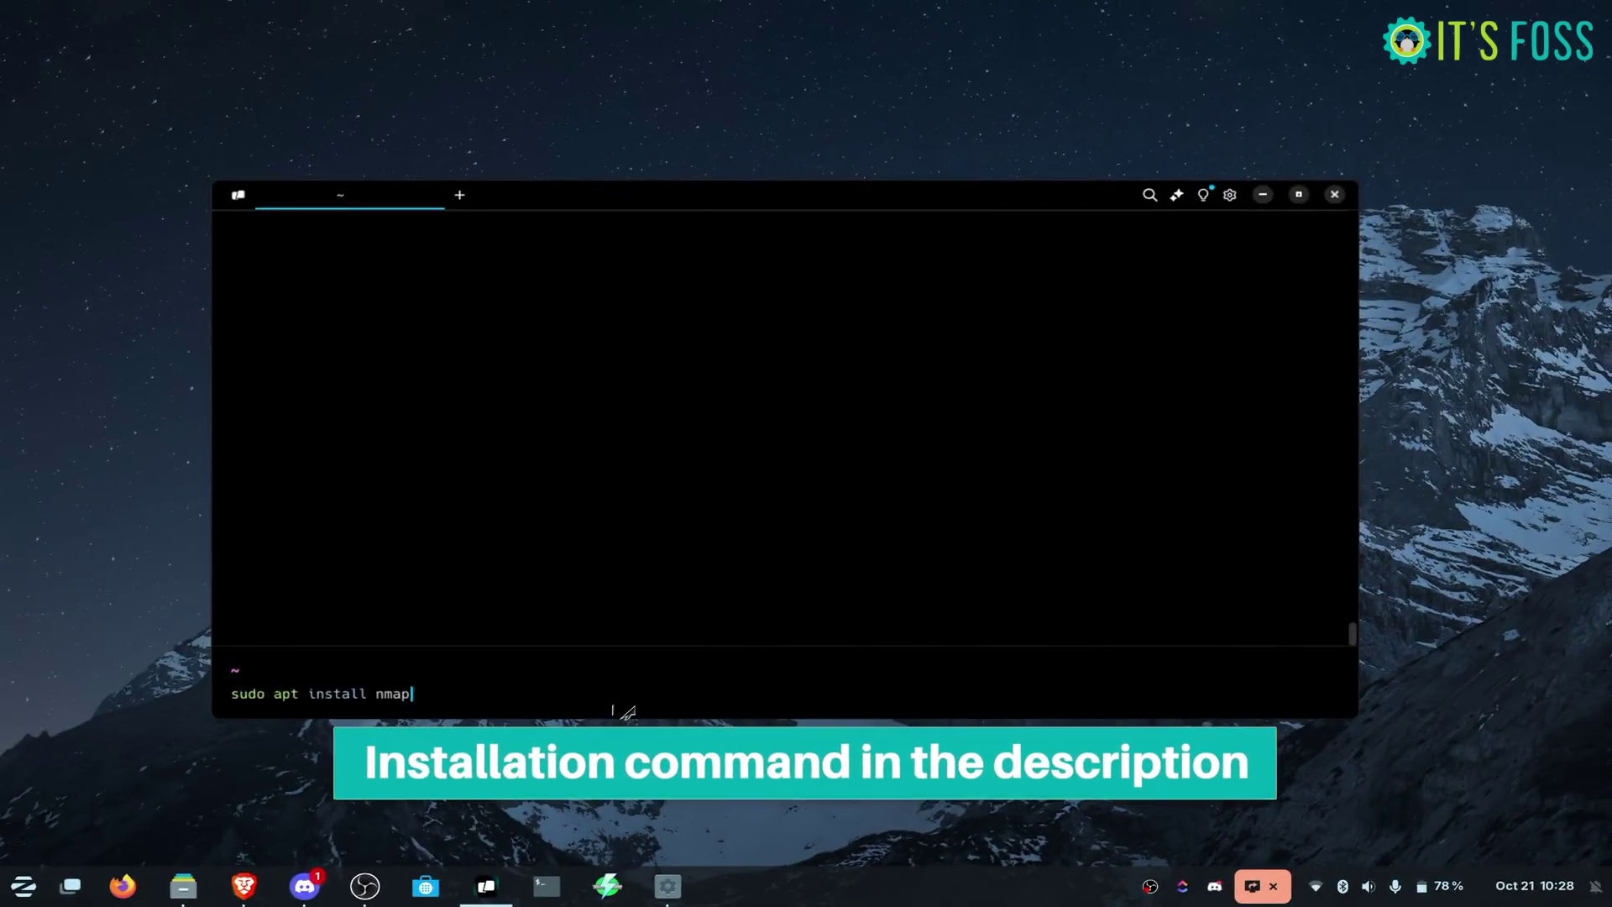
key(Return)
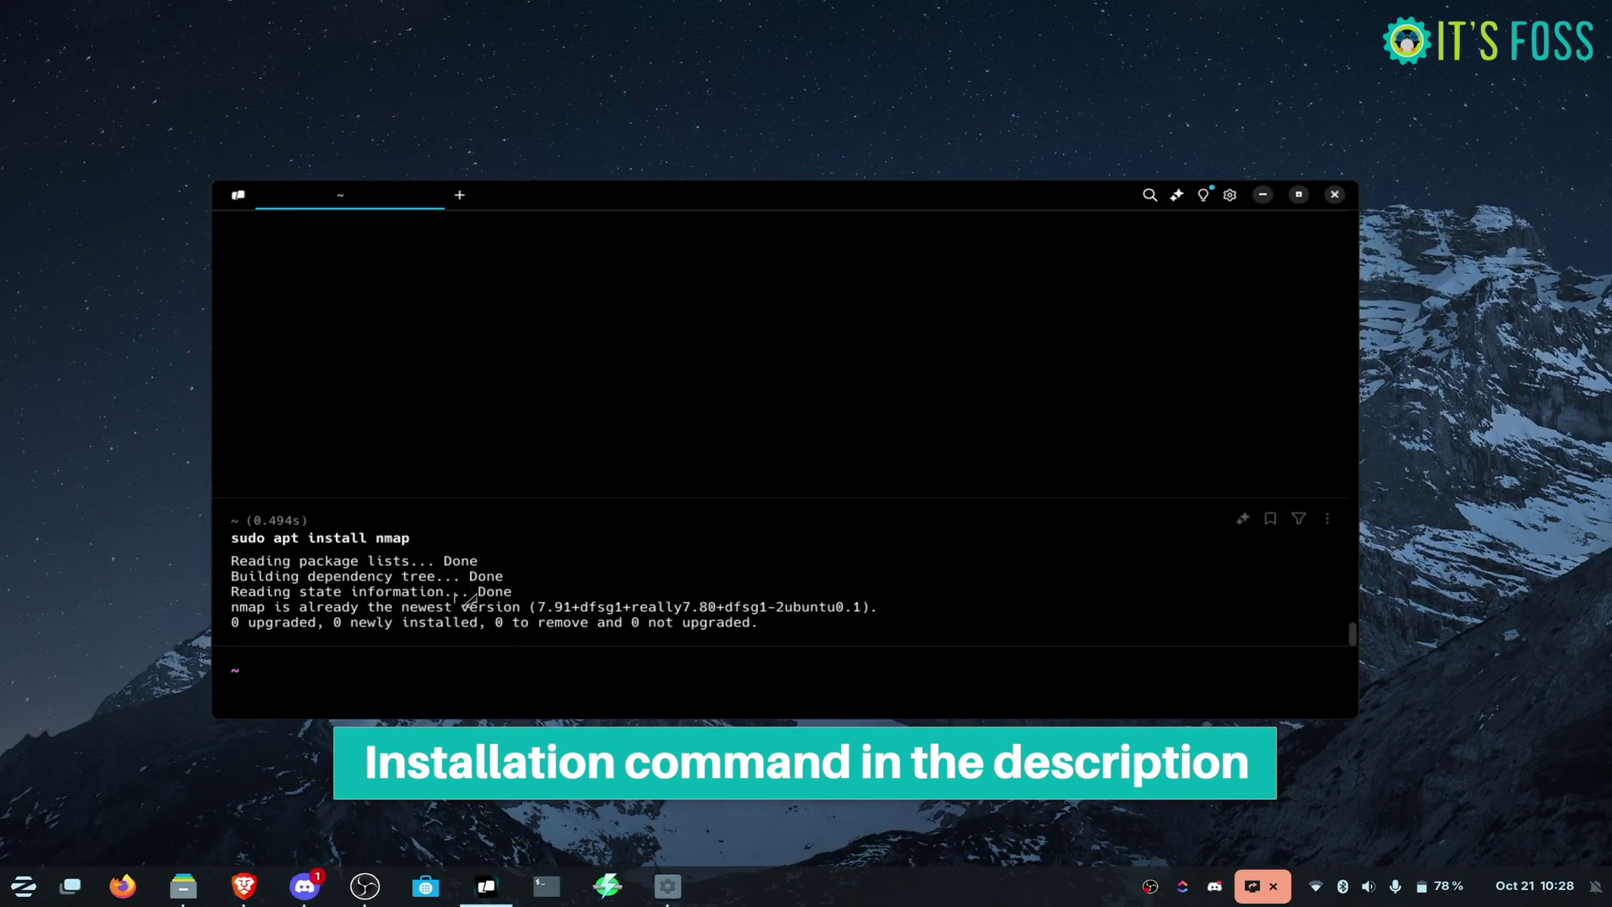
text(ip)
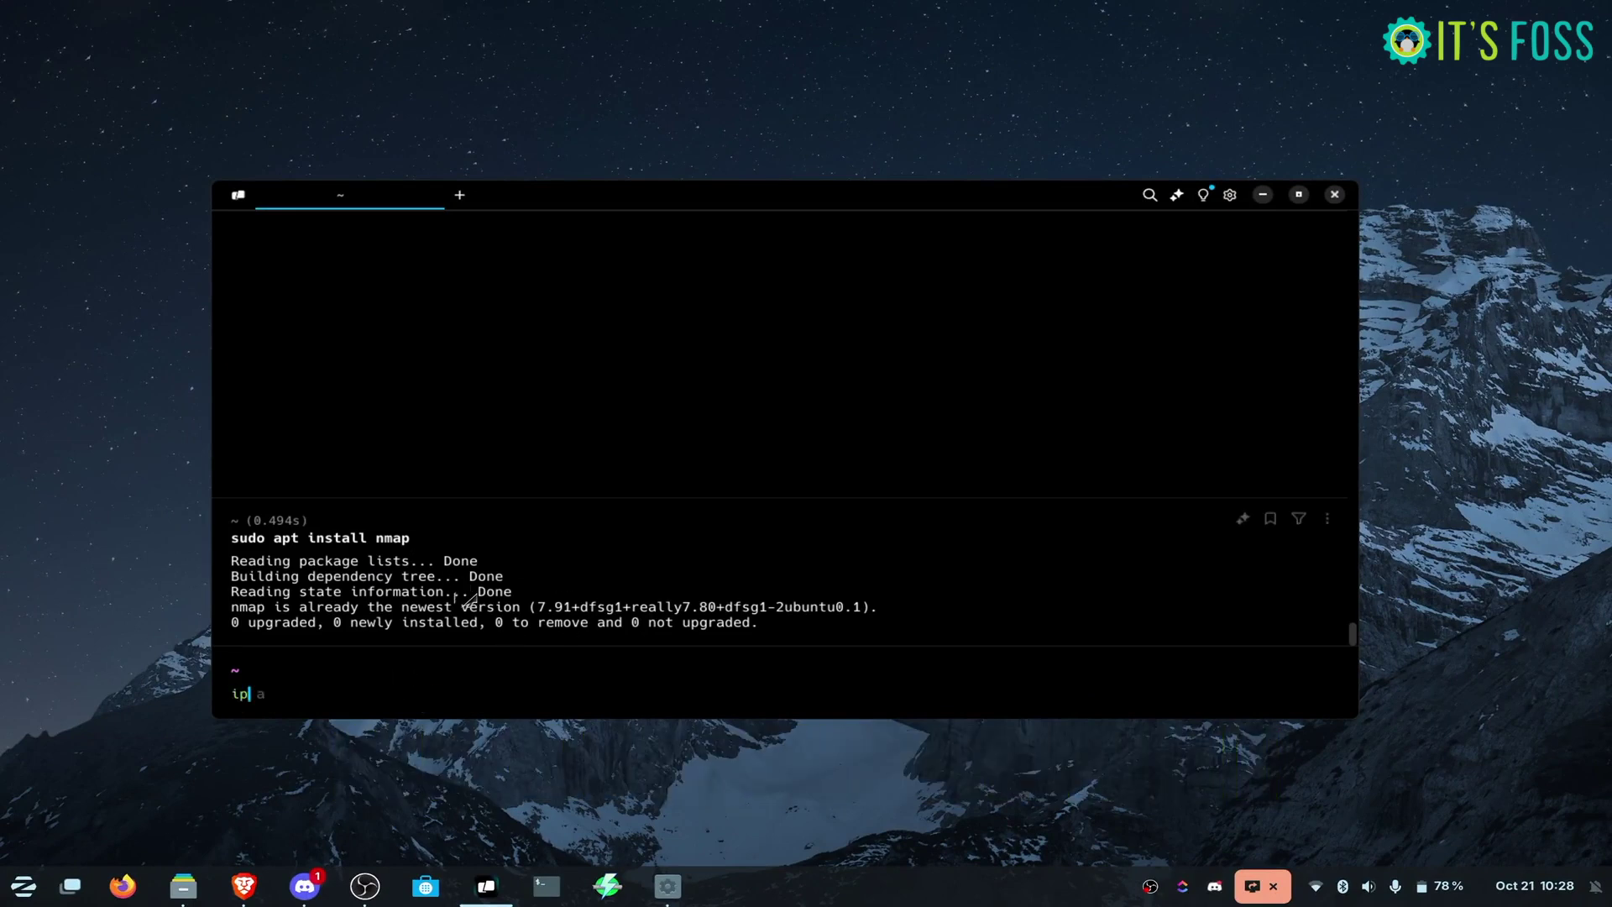
text( a)
key(Return)
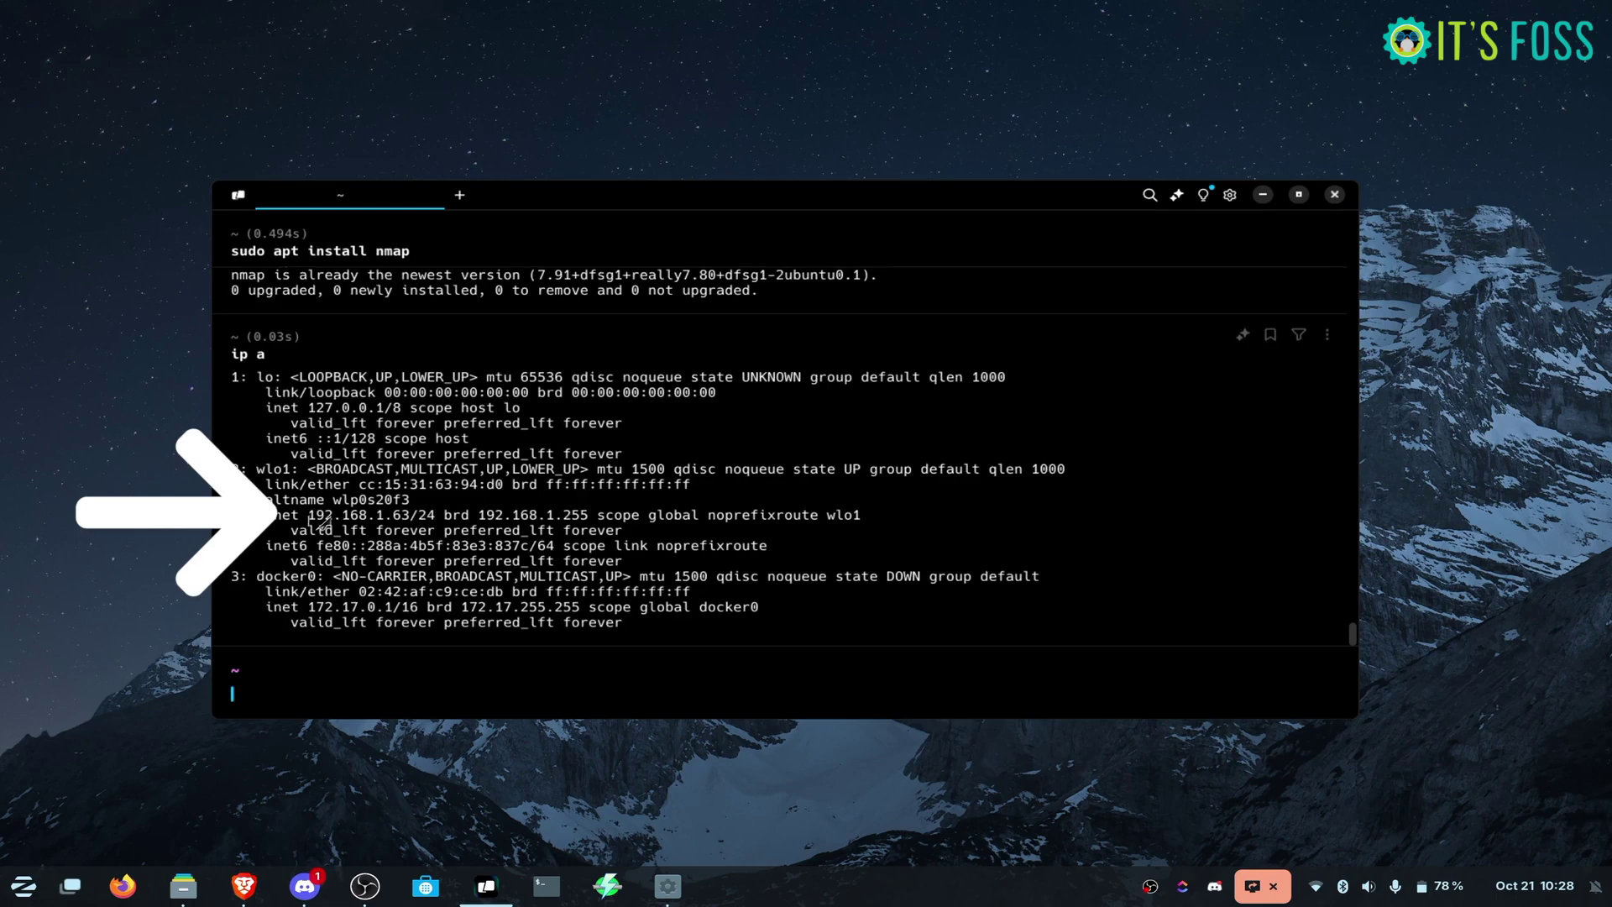
Highlight wlo1's 192.168.1.63/24 address and begin the nmap ping-scan command
drag(308, 522, 410, 522)
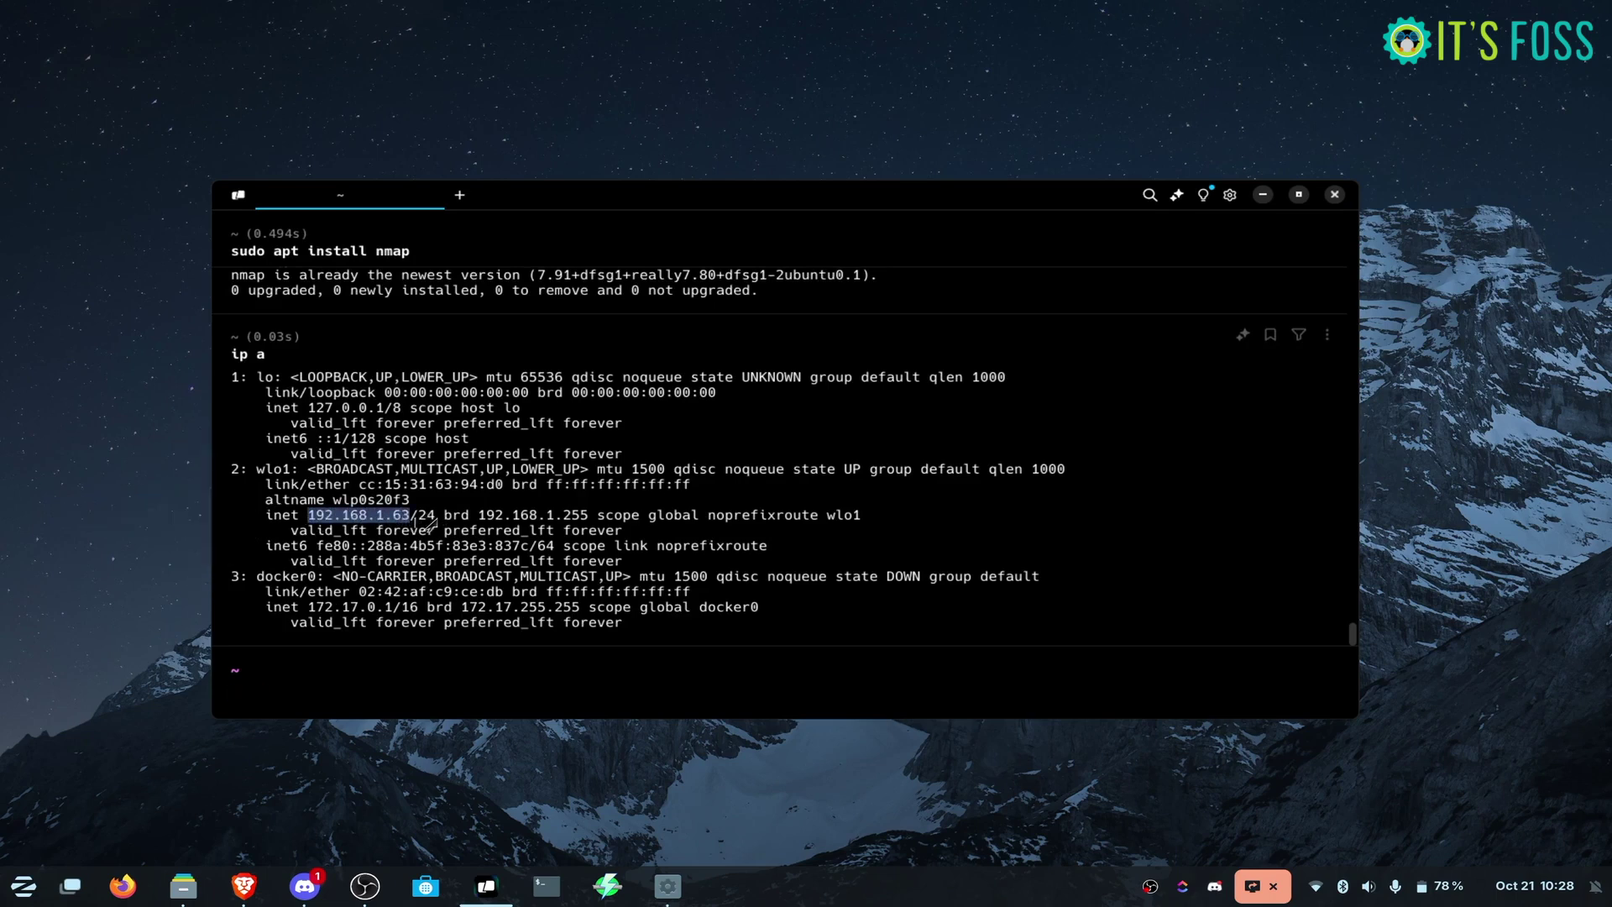
click(417, 522)
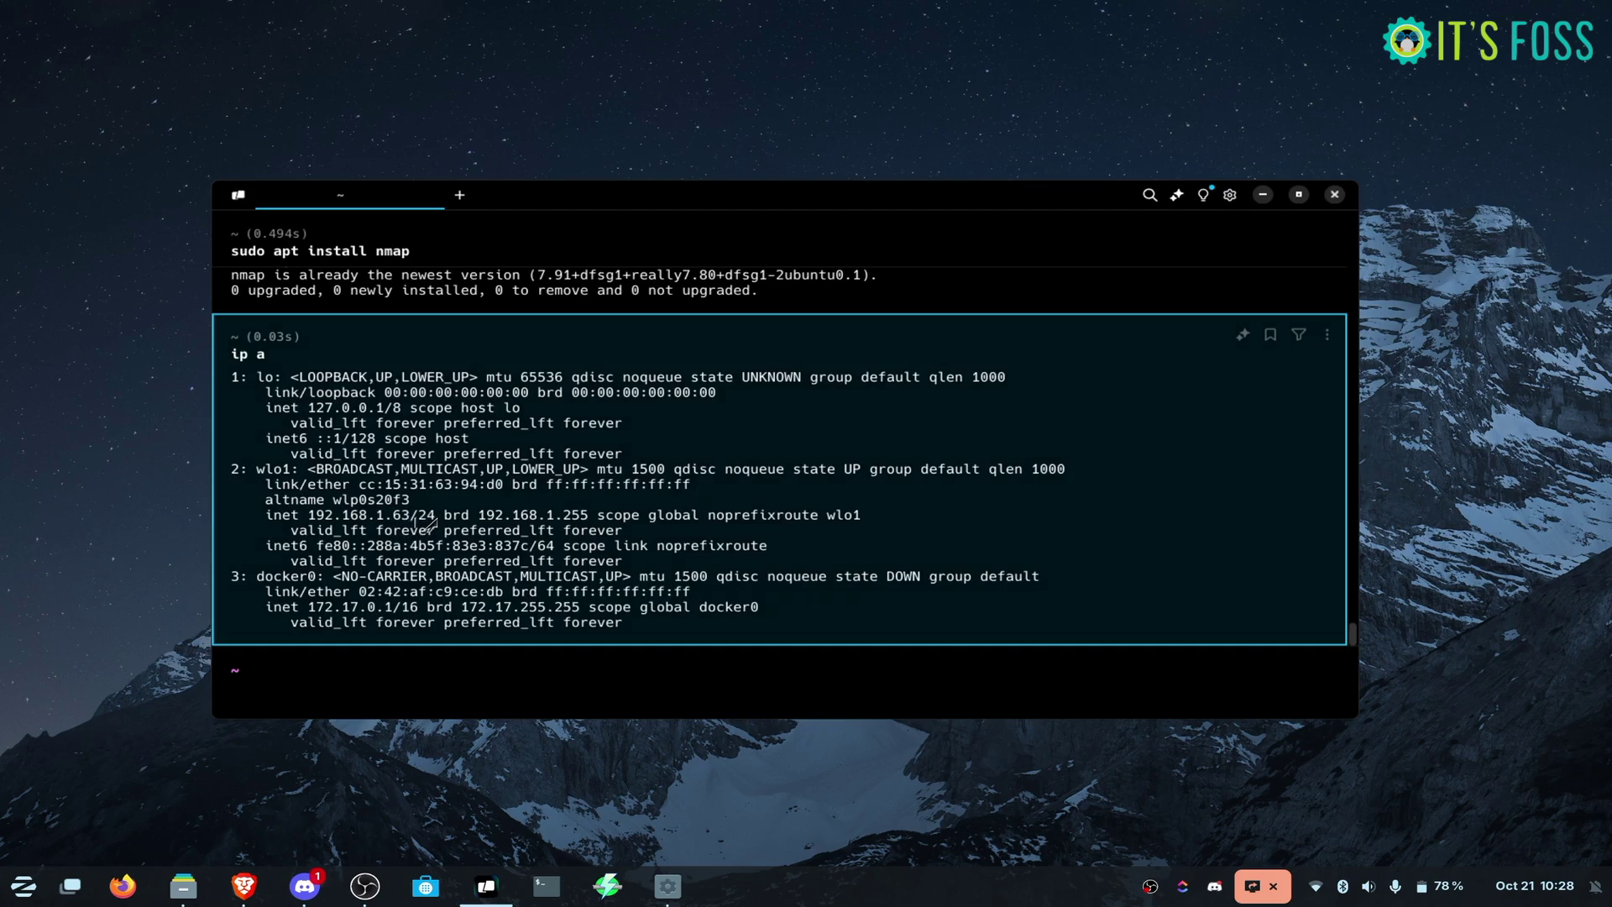
click(372, 670)
text(nmap )
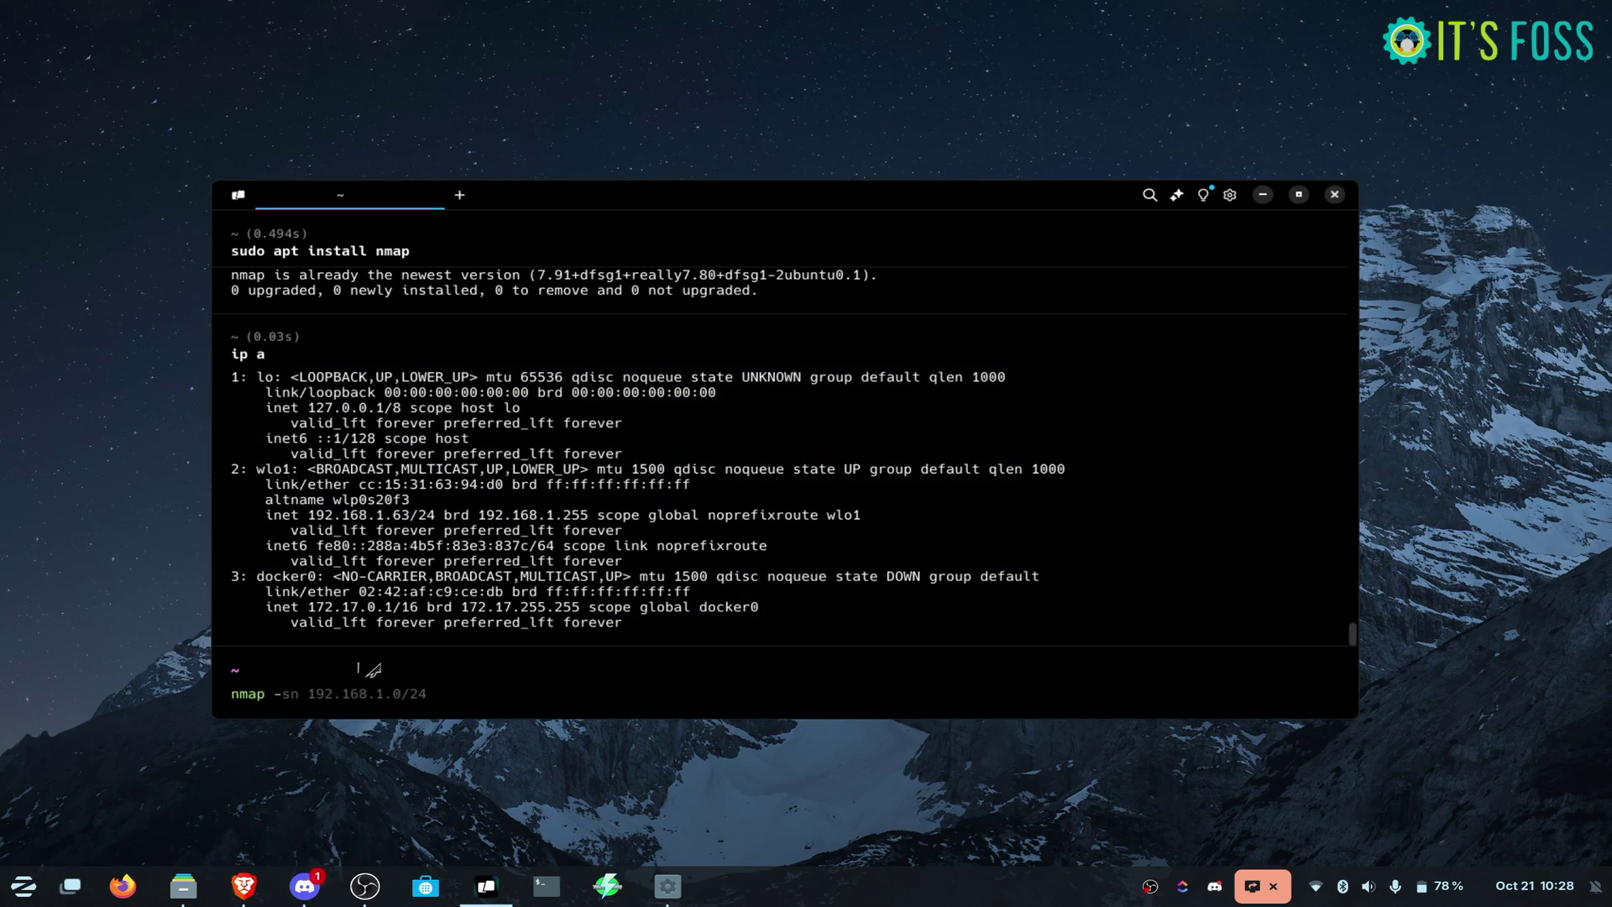
text(-)
Run nmap -sn 192.168.1.0/24, which reports 4 hosts up
key(Right)
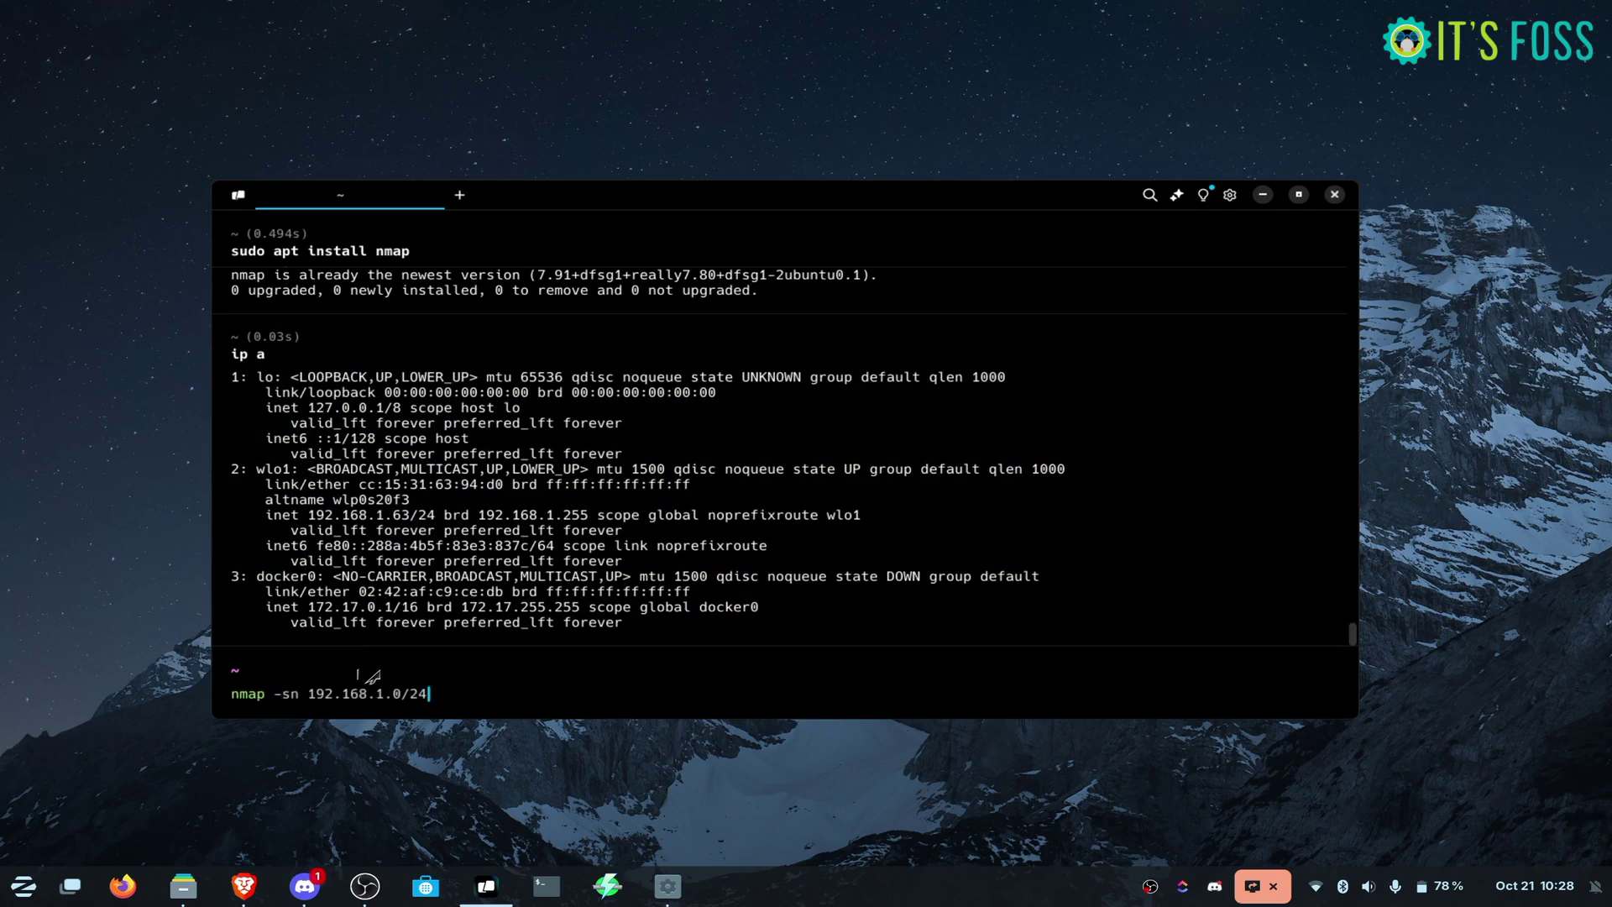
click(384, 695)
click(401, 697)
key(Return)
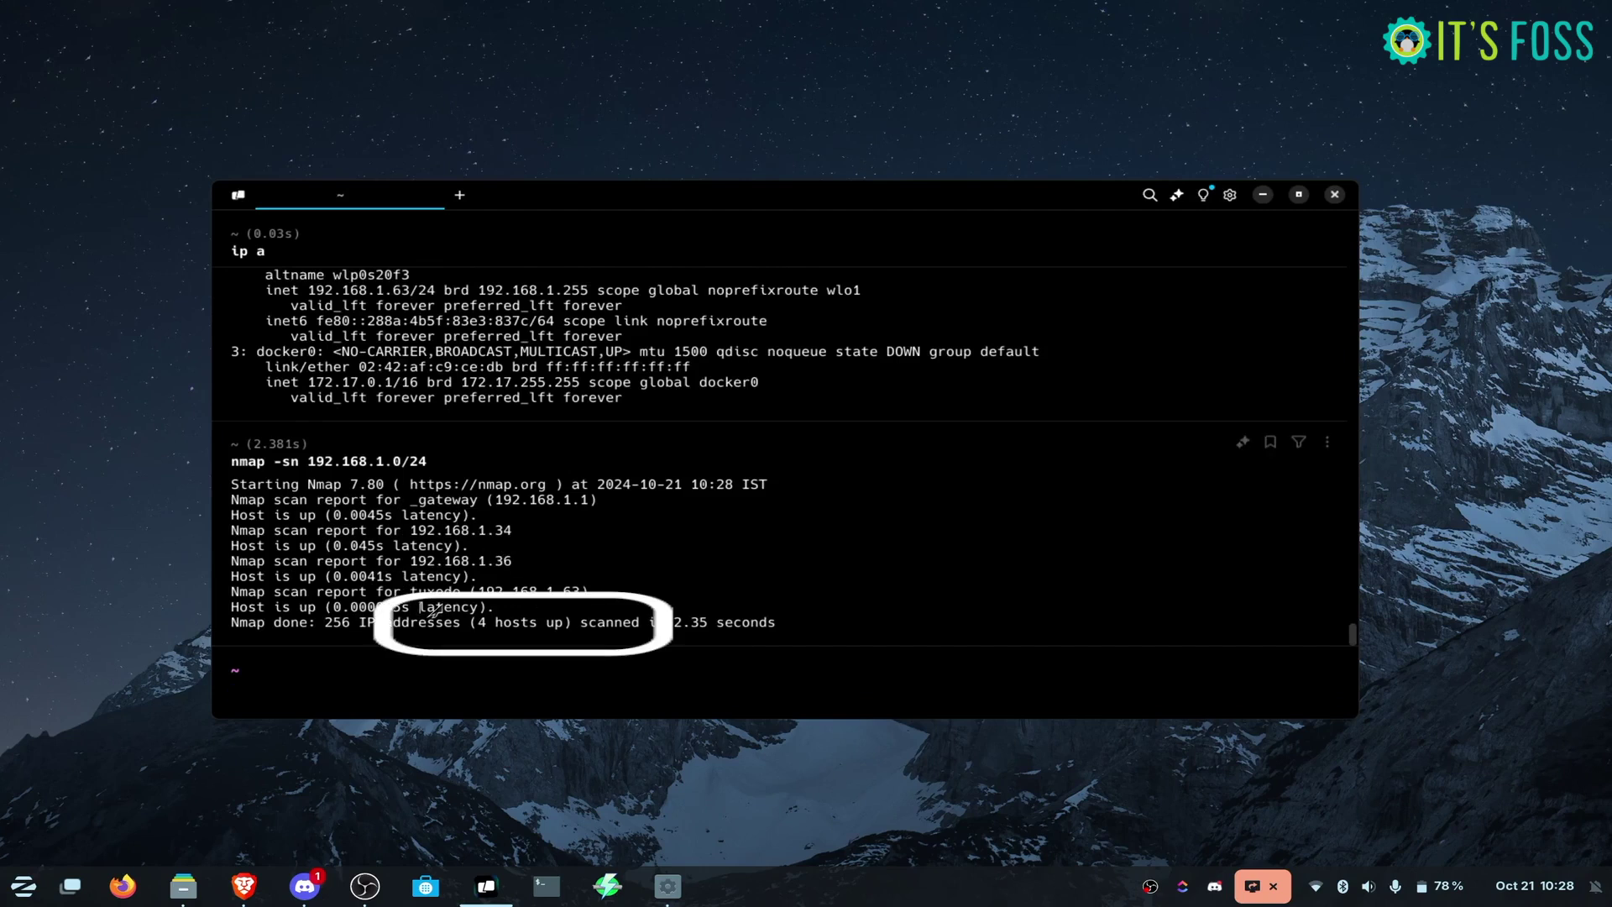
Rerun the same 192.168.1.0/24 ping scan, now finding 5 hosts up
key(Up)
key(Return)
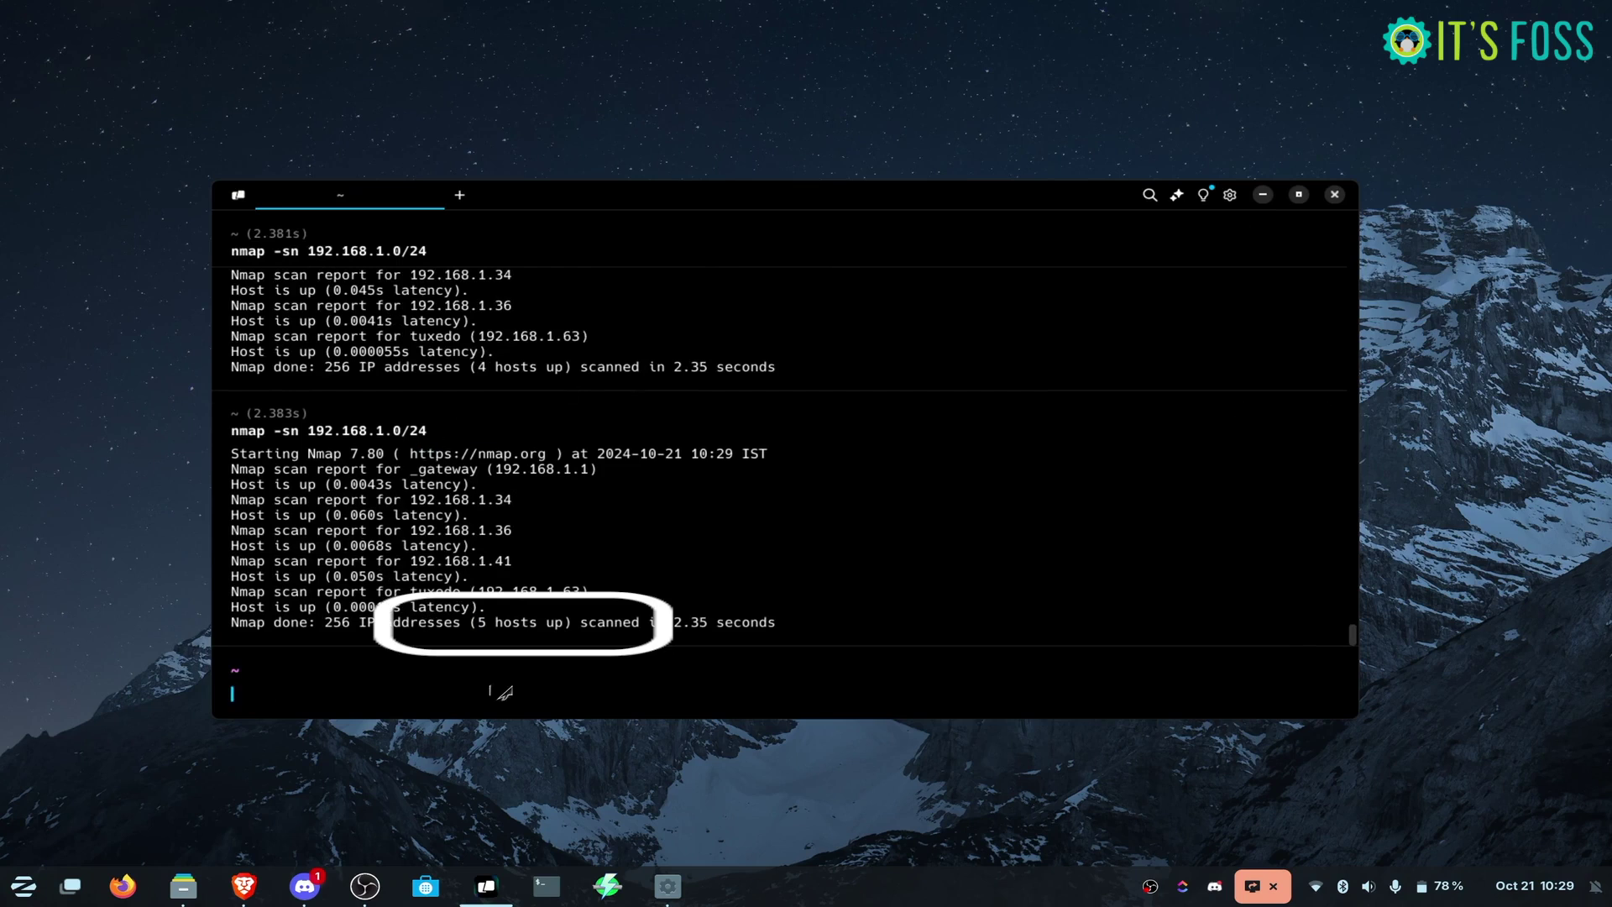
text(man nma)
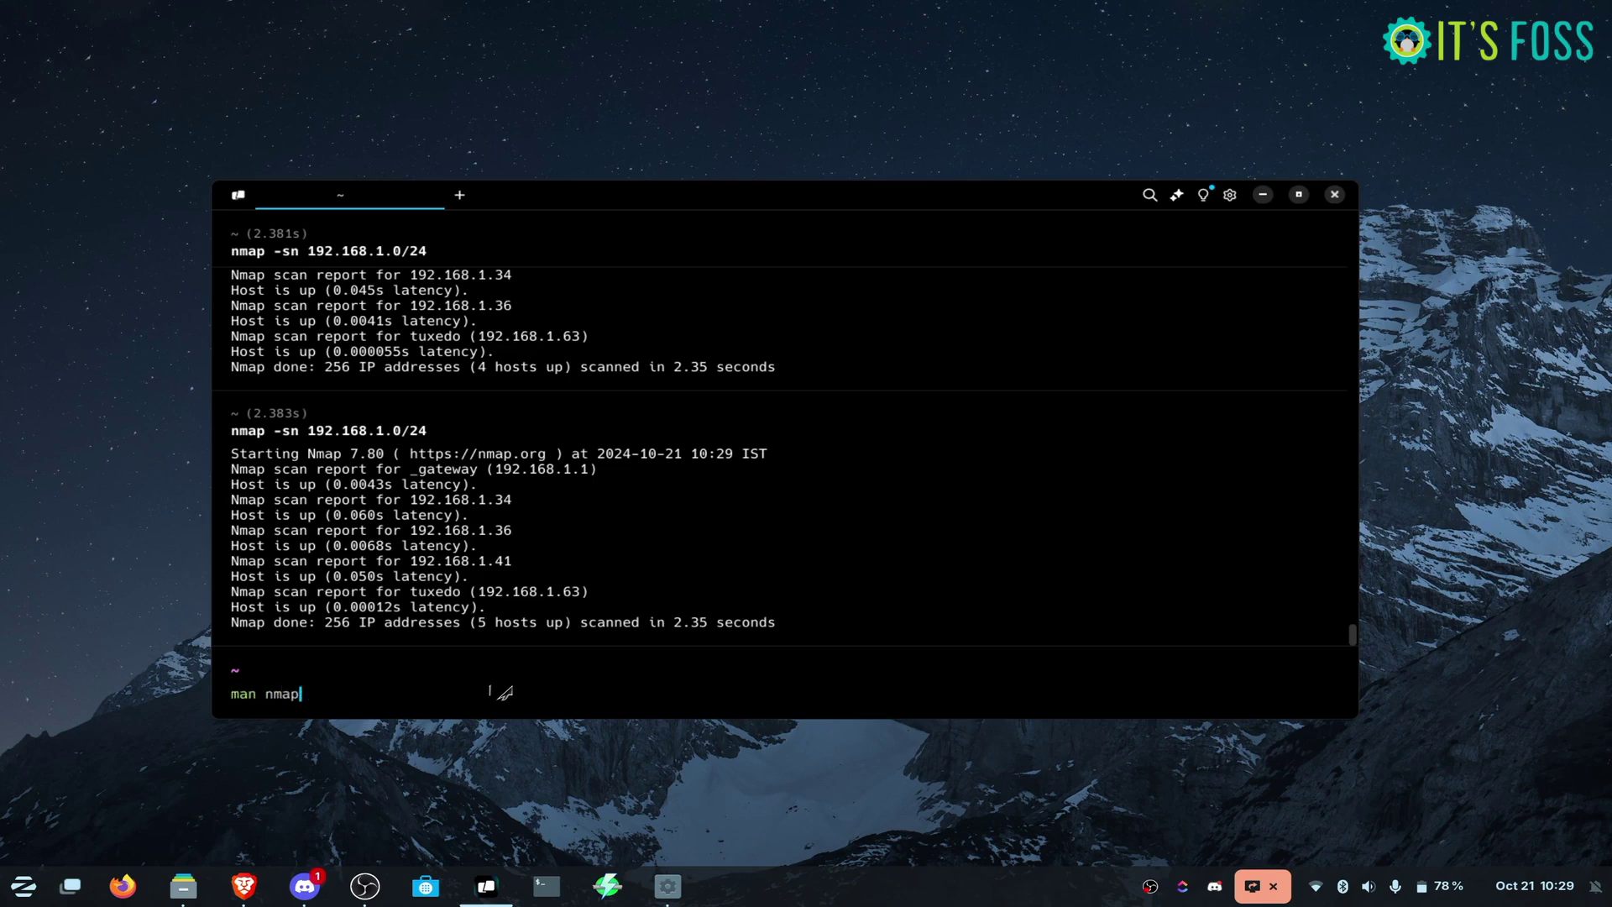
Browse the scan options in man nmap, quit the manual, and switch the prompt to AI mode
text(p)
key(Return)
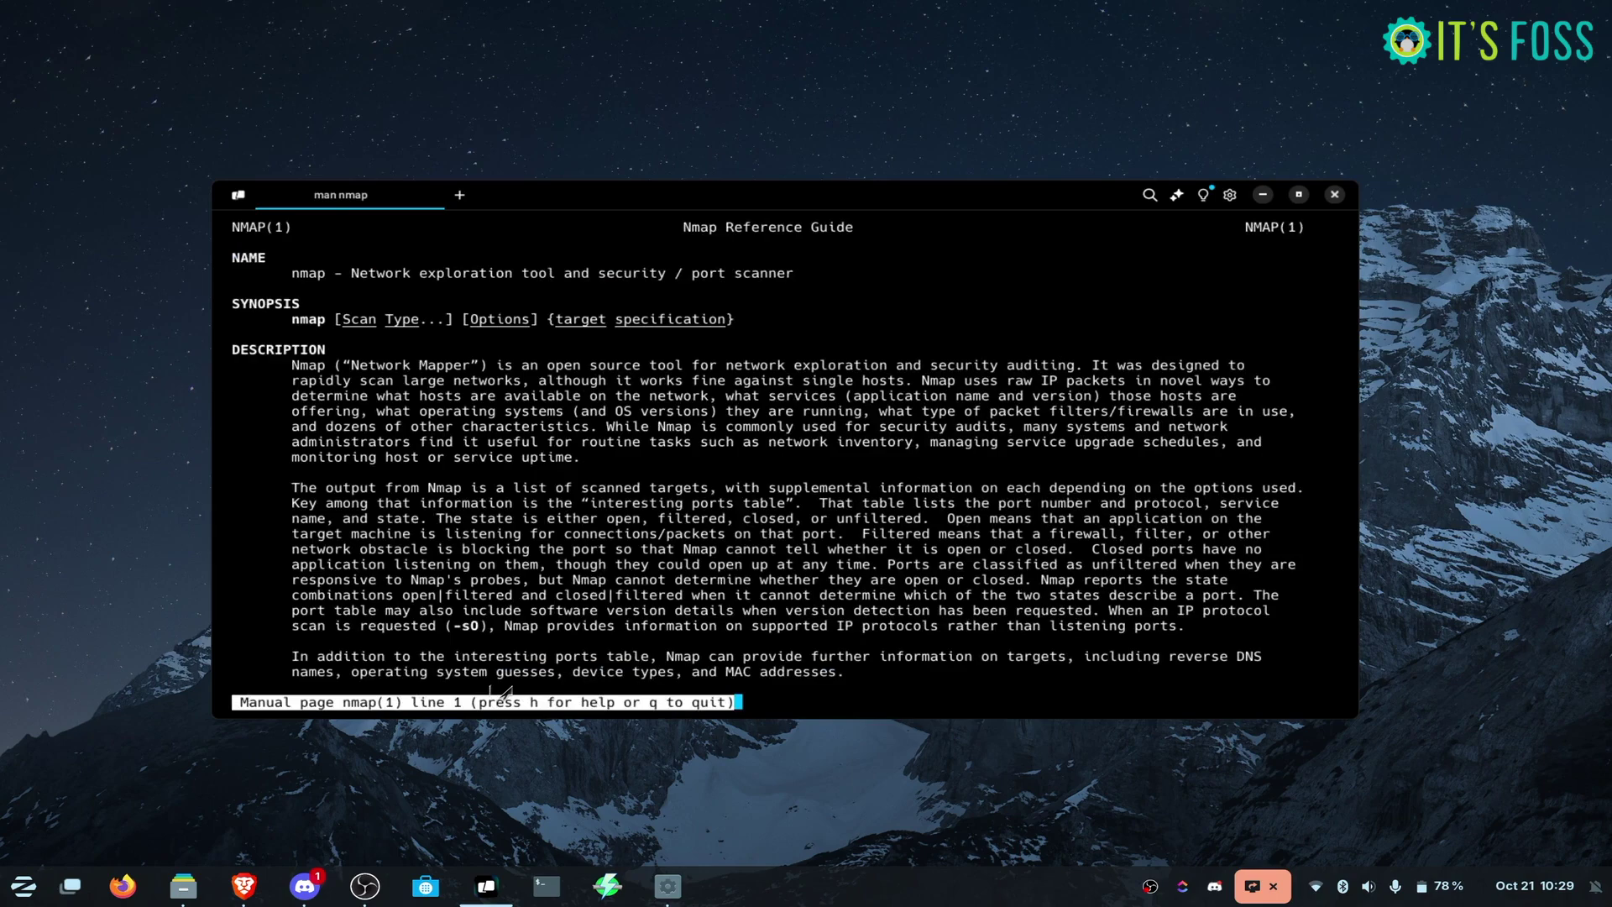
scroll(618, 697, down, 20)
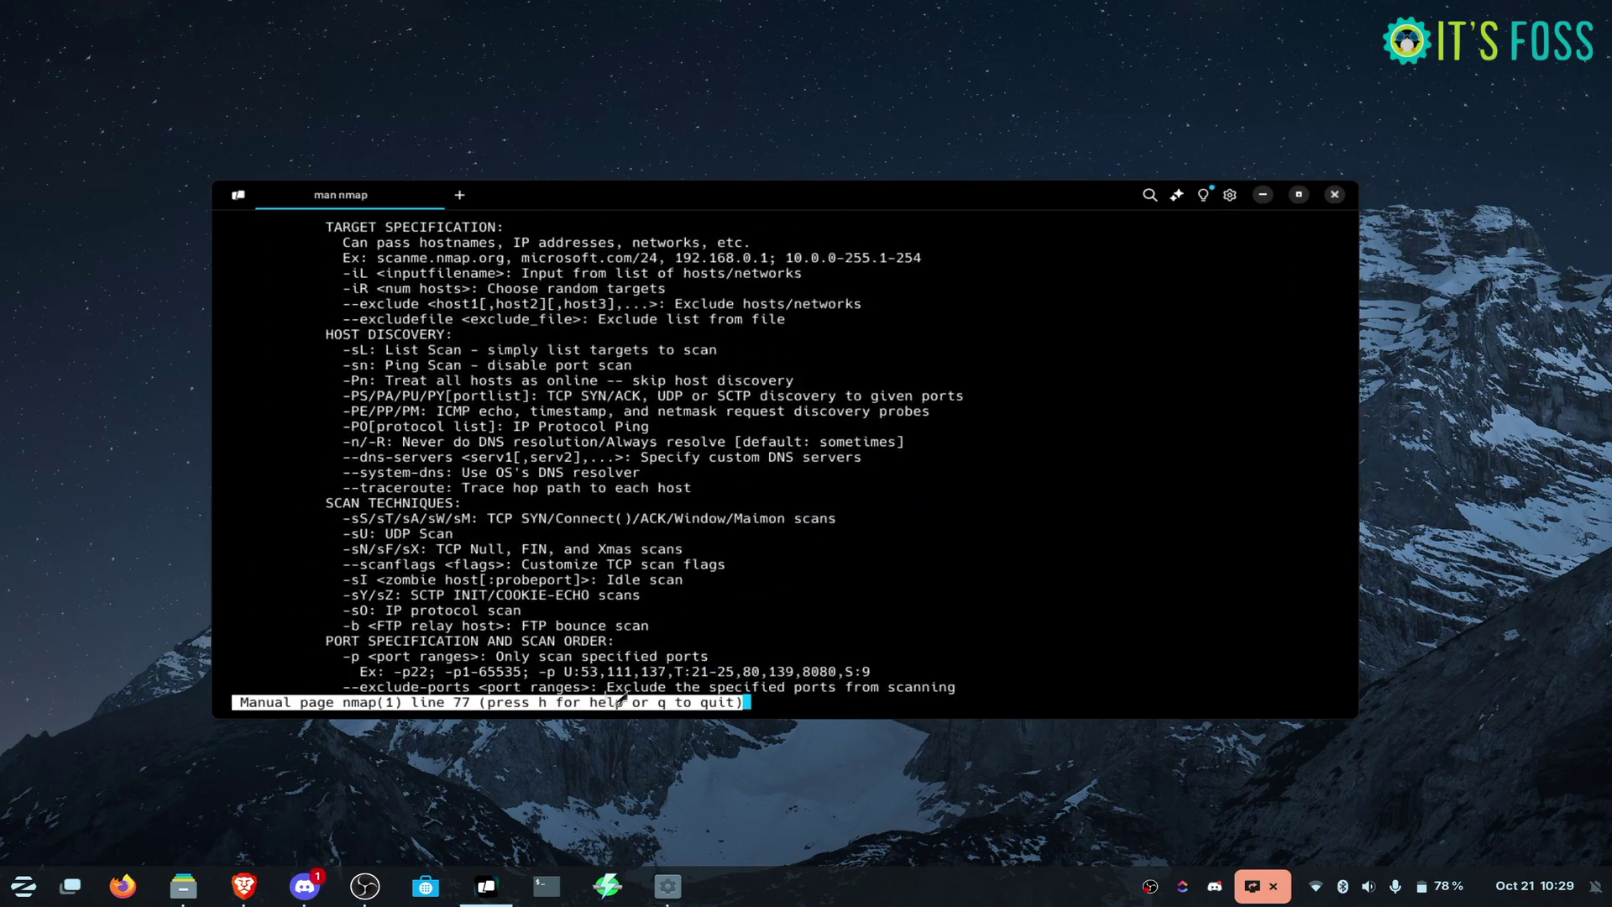
scroll(618, 697, up, 19)
scroll(620, 696, down, 20)
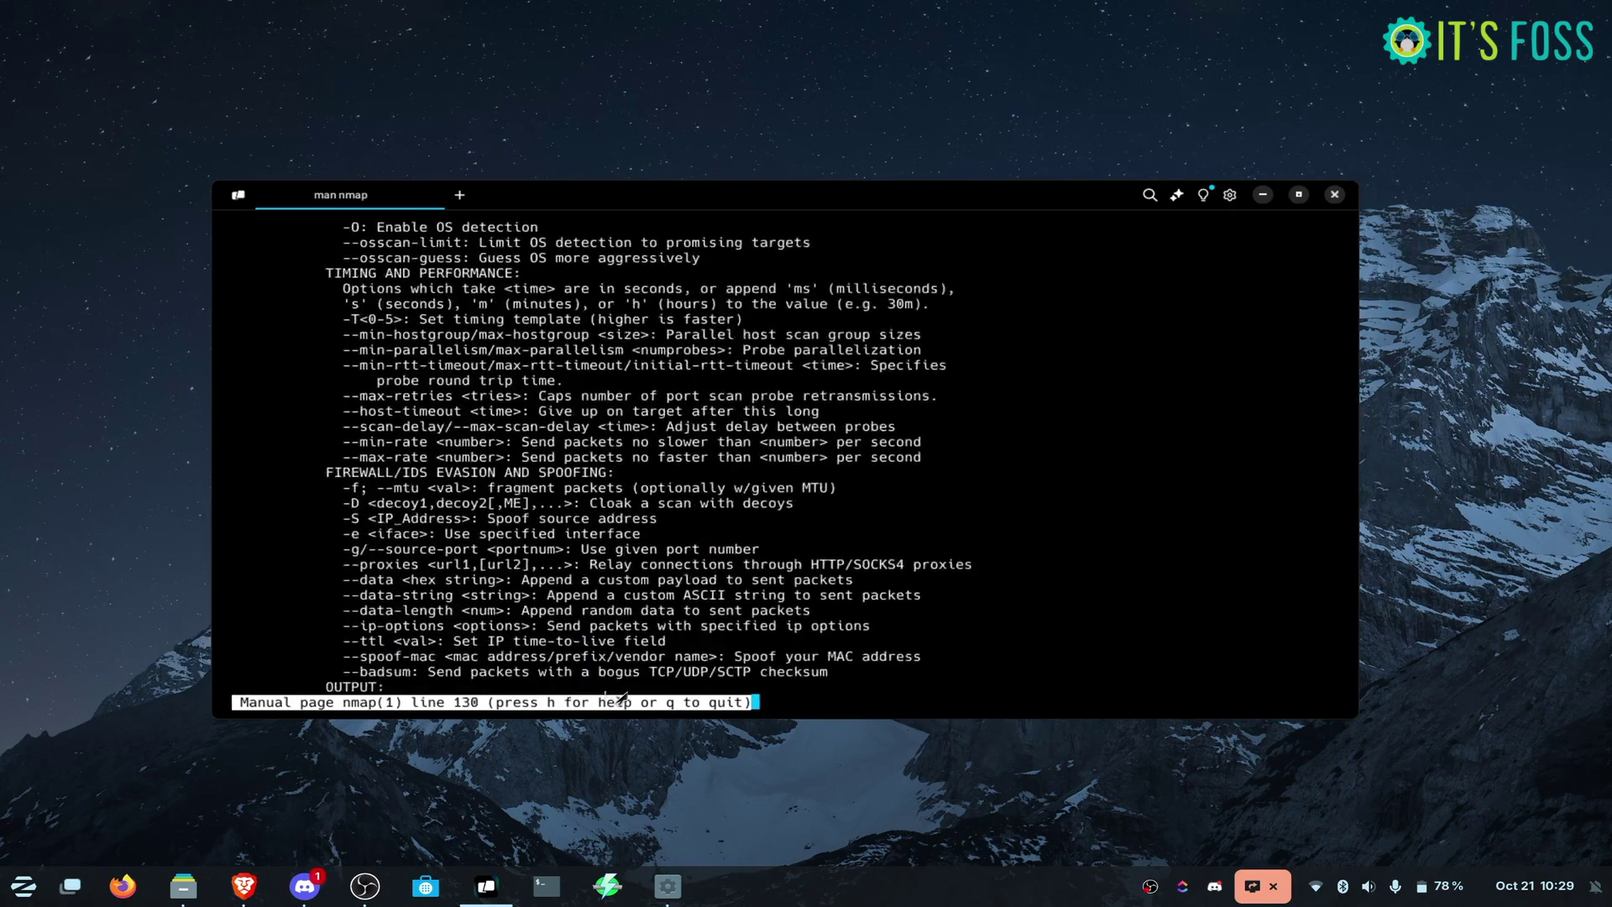
key(q)
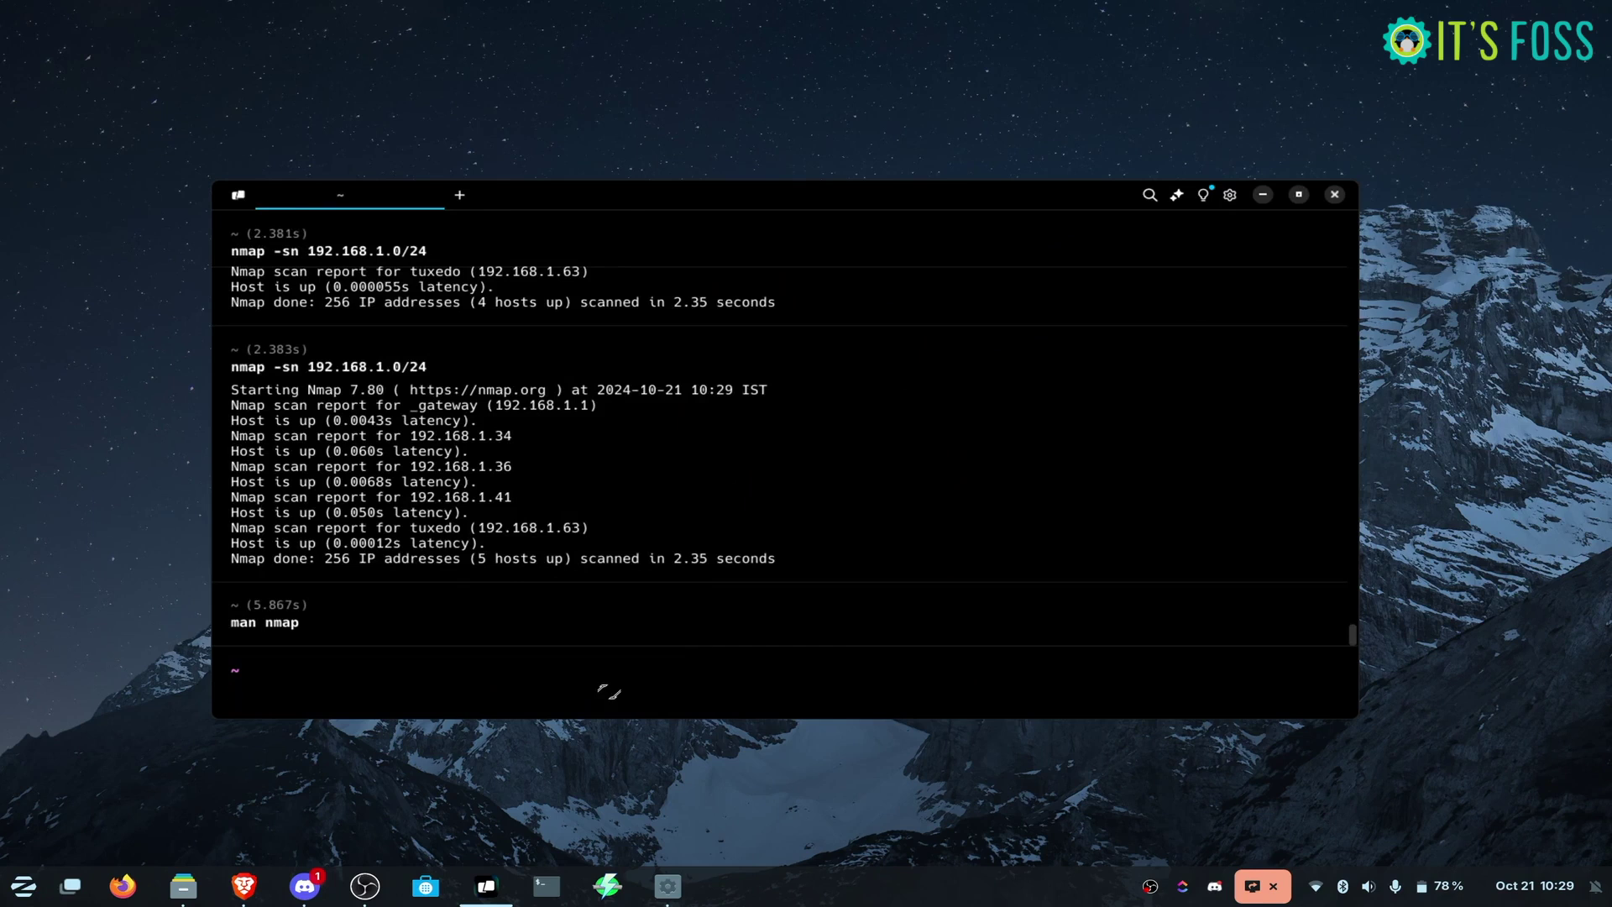
key(ctrl+i)
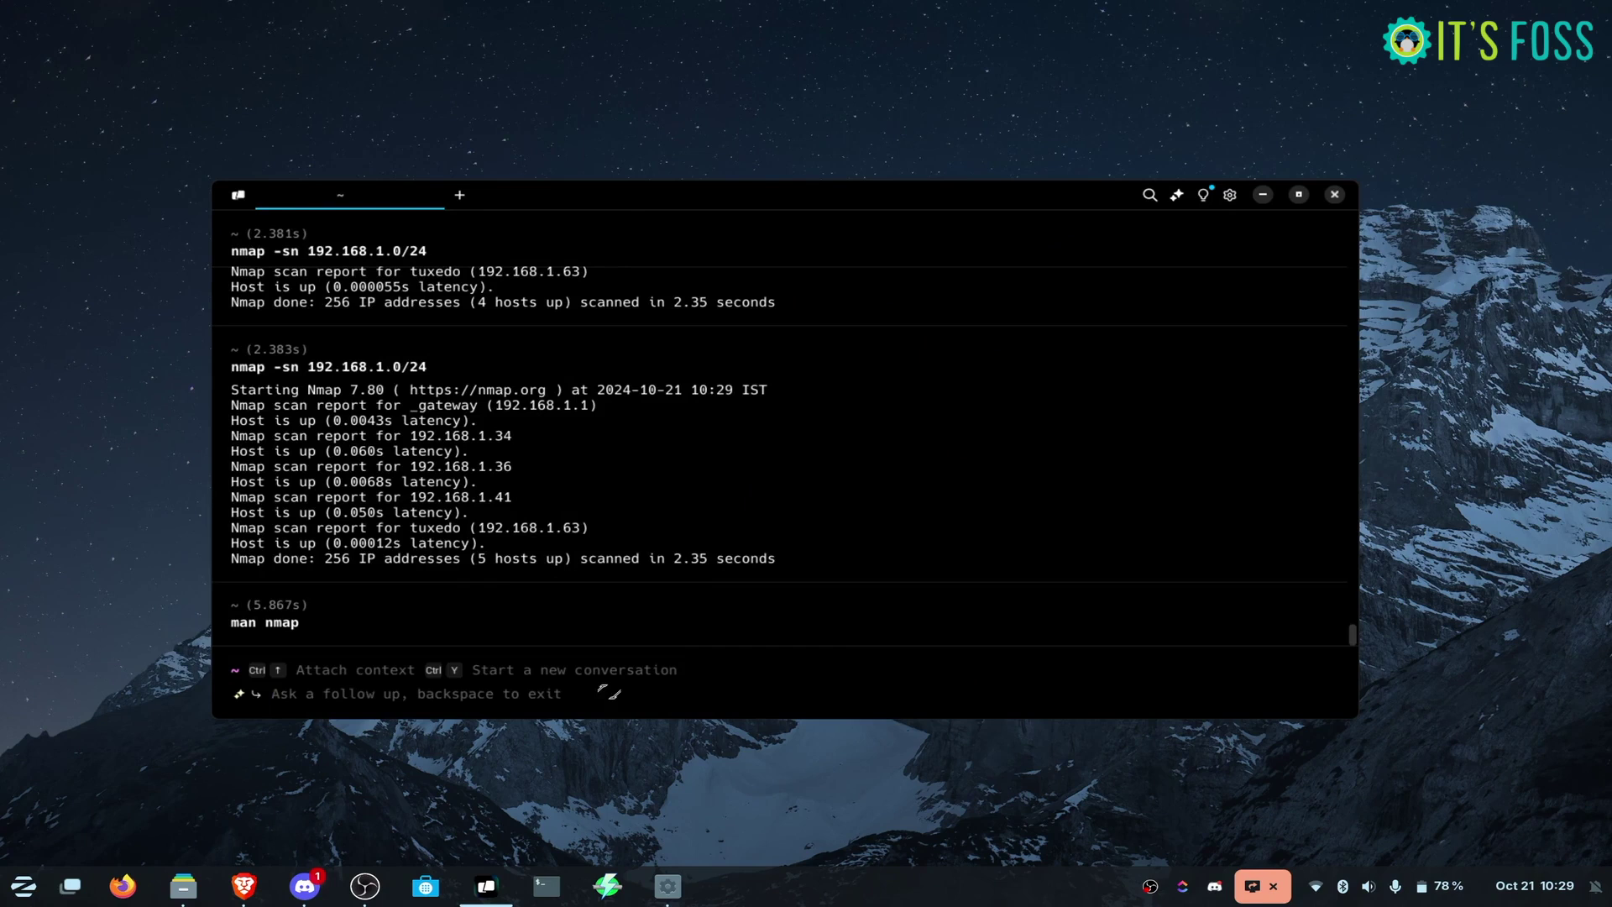
Ask Warp AI 'nmap check local device' and run its suggested nmap -sn 192.168.1.0/24 scan (6 hosts up)
text(nmap )
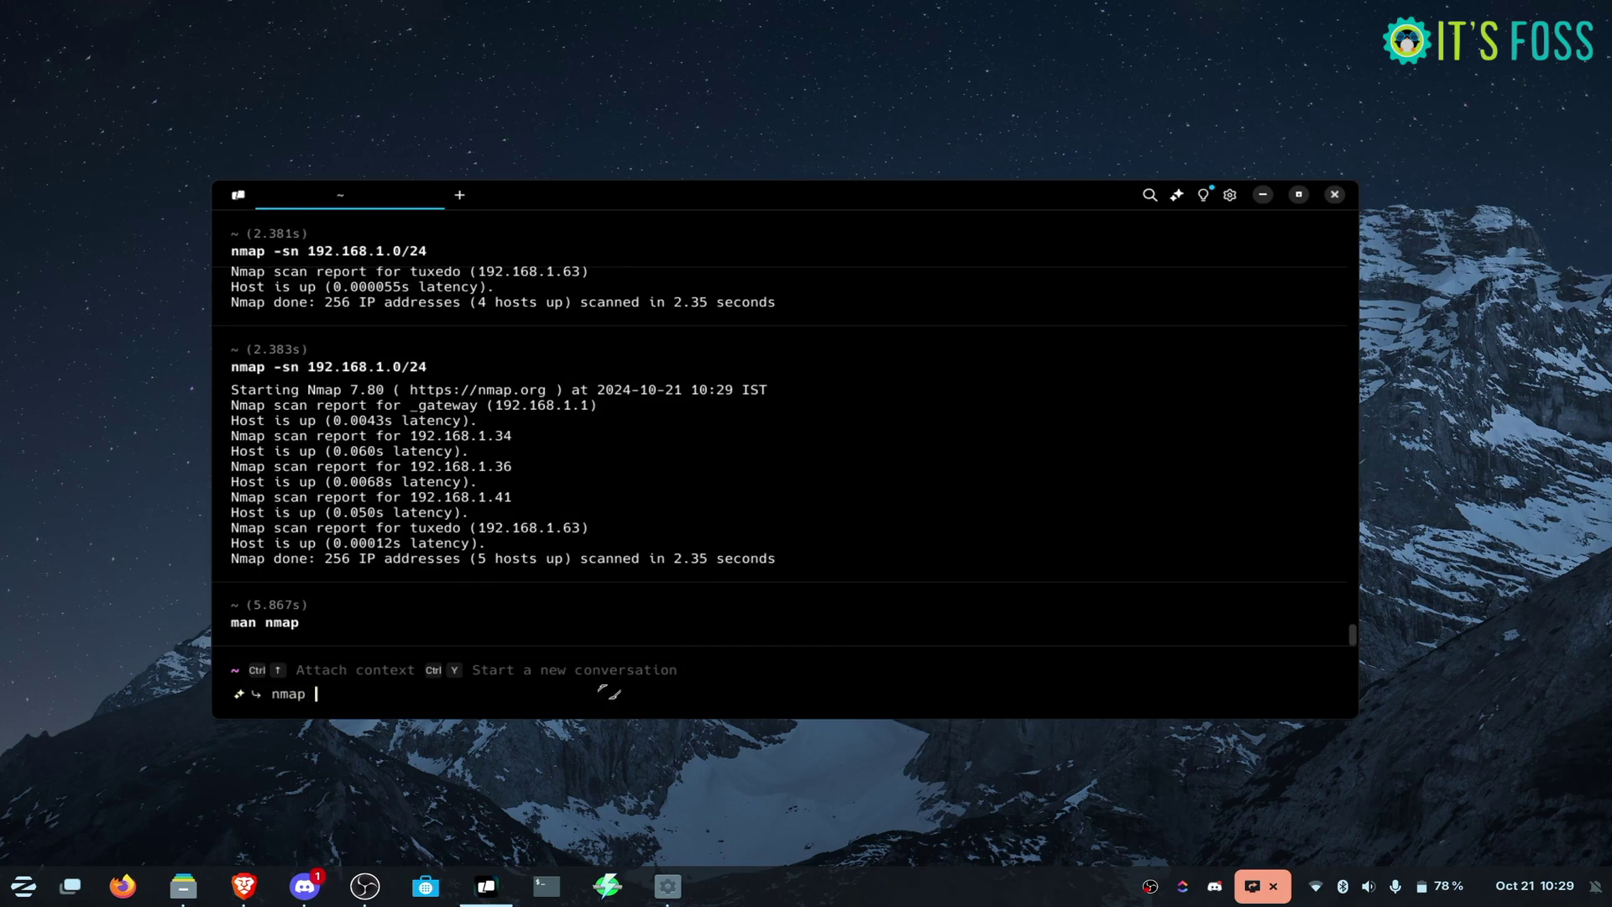
text(scan local device)
key(Return)
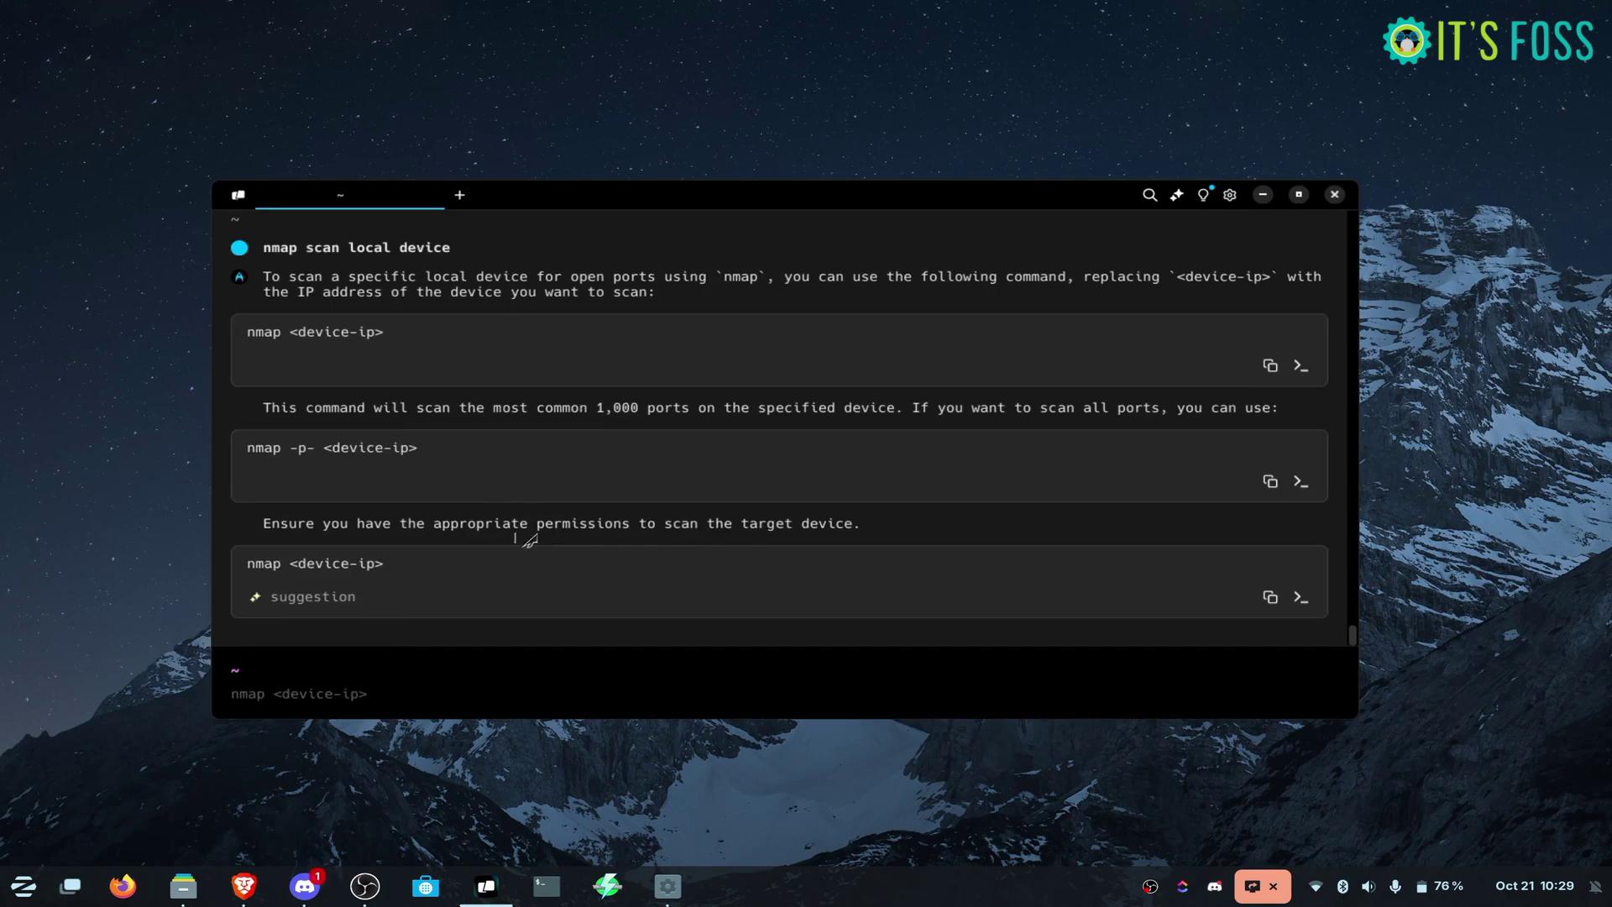
text(nmap check local devices)
key(Return)
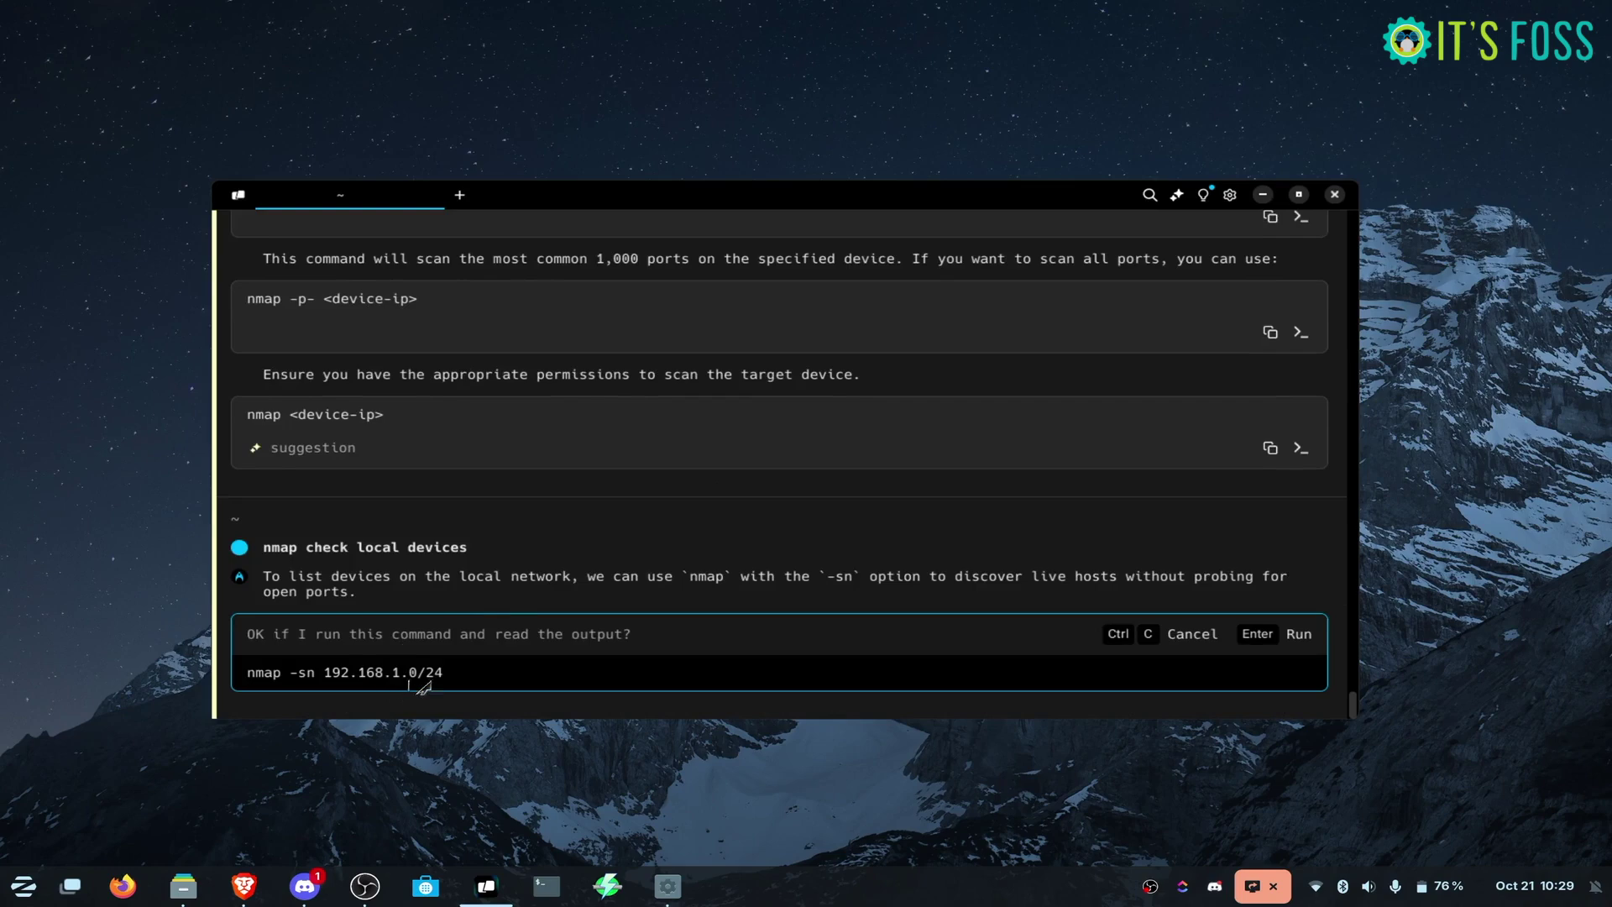
click(1278, 634)
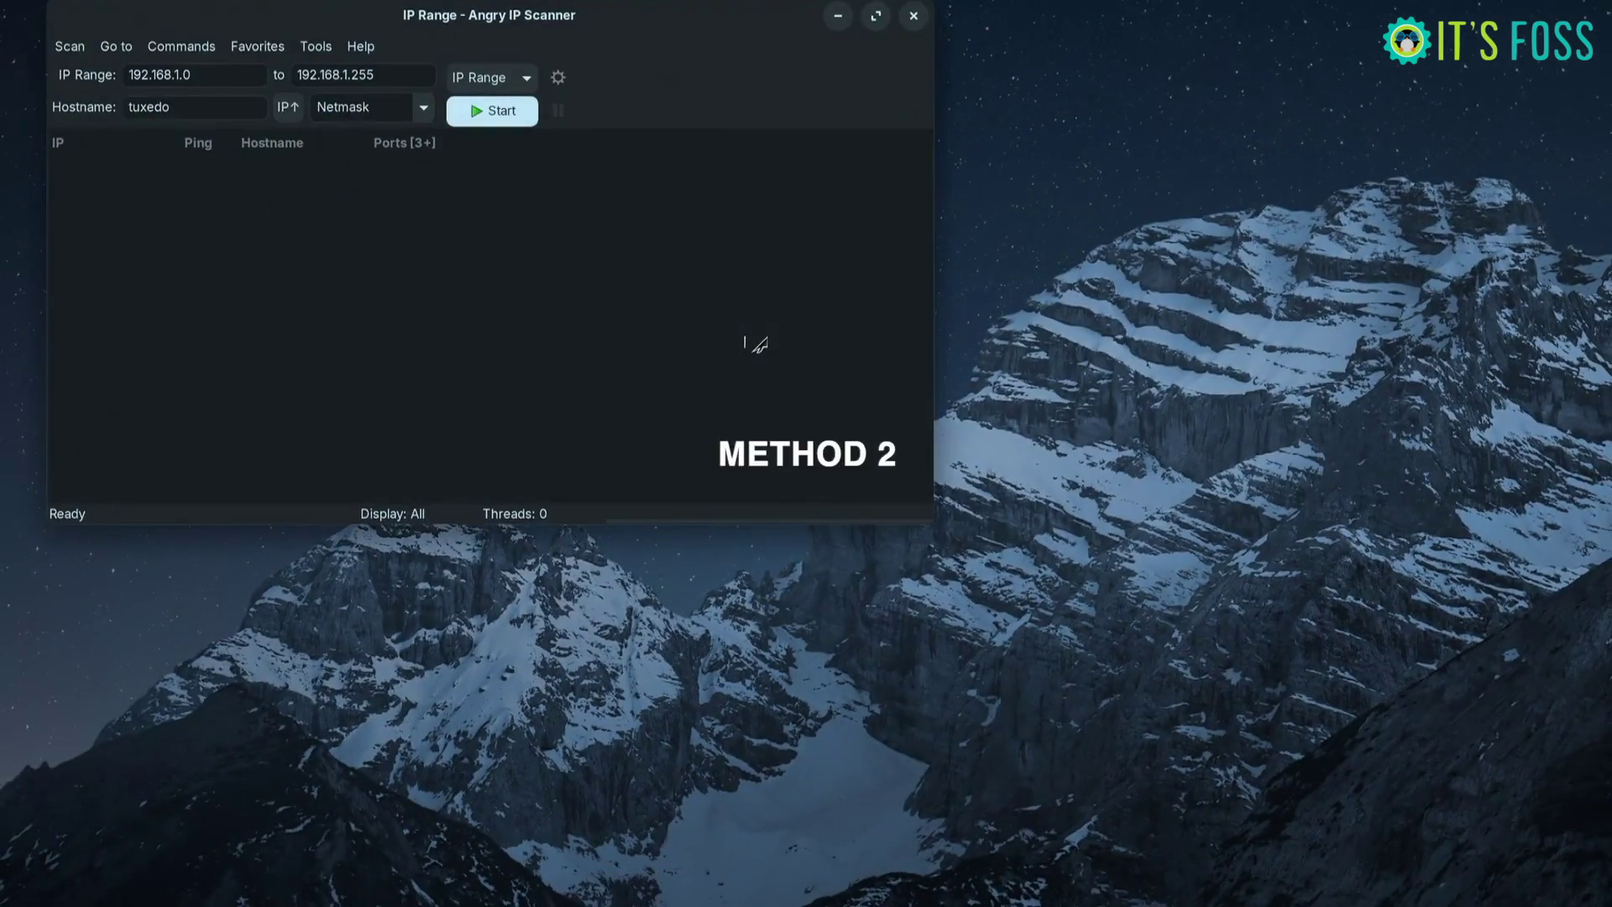
Center the scanner window and scan 192.168.1.0–255 (10 alive, 5 with open ports), then close the statistics
drag(678, 16, 931, 115)
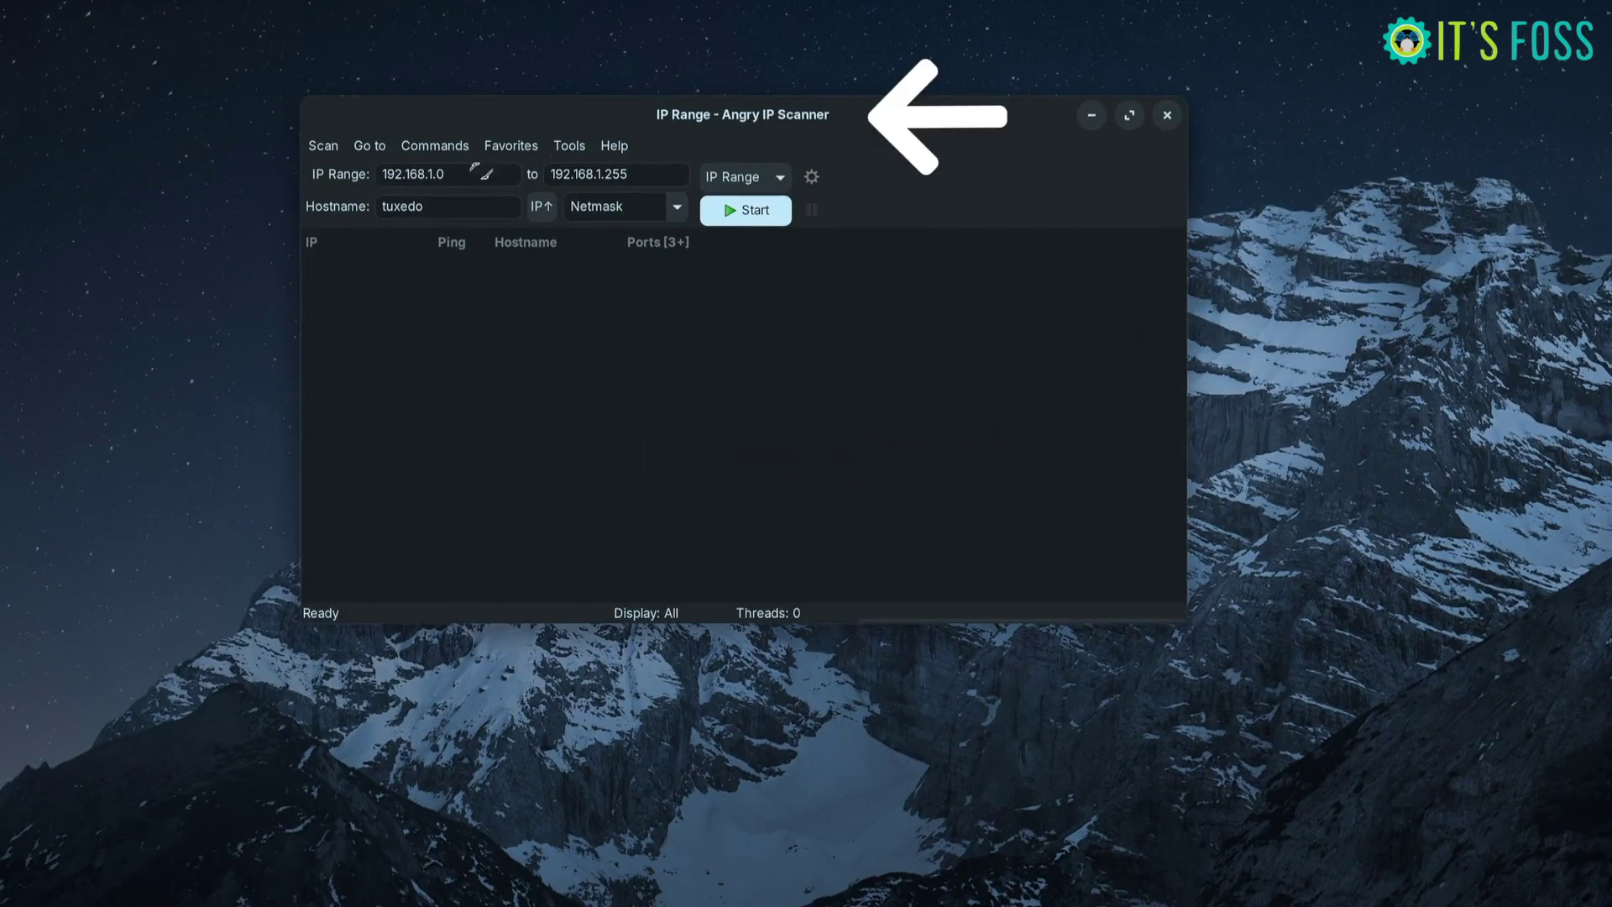
click(475, 173)
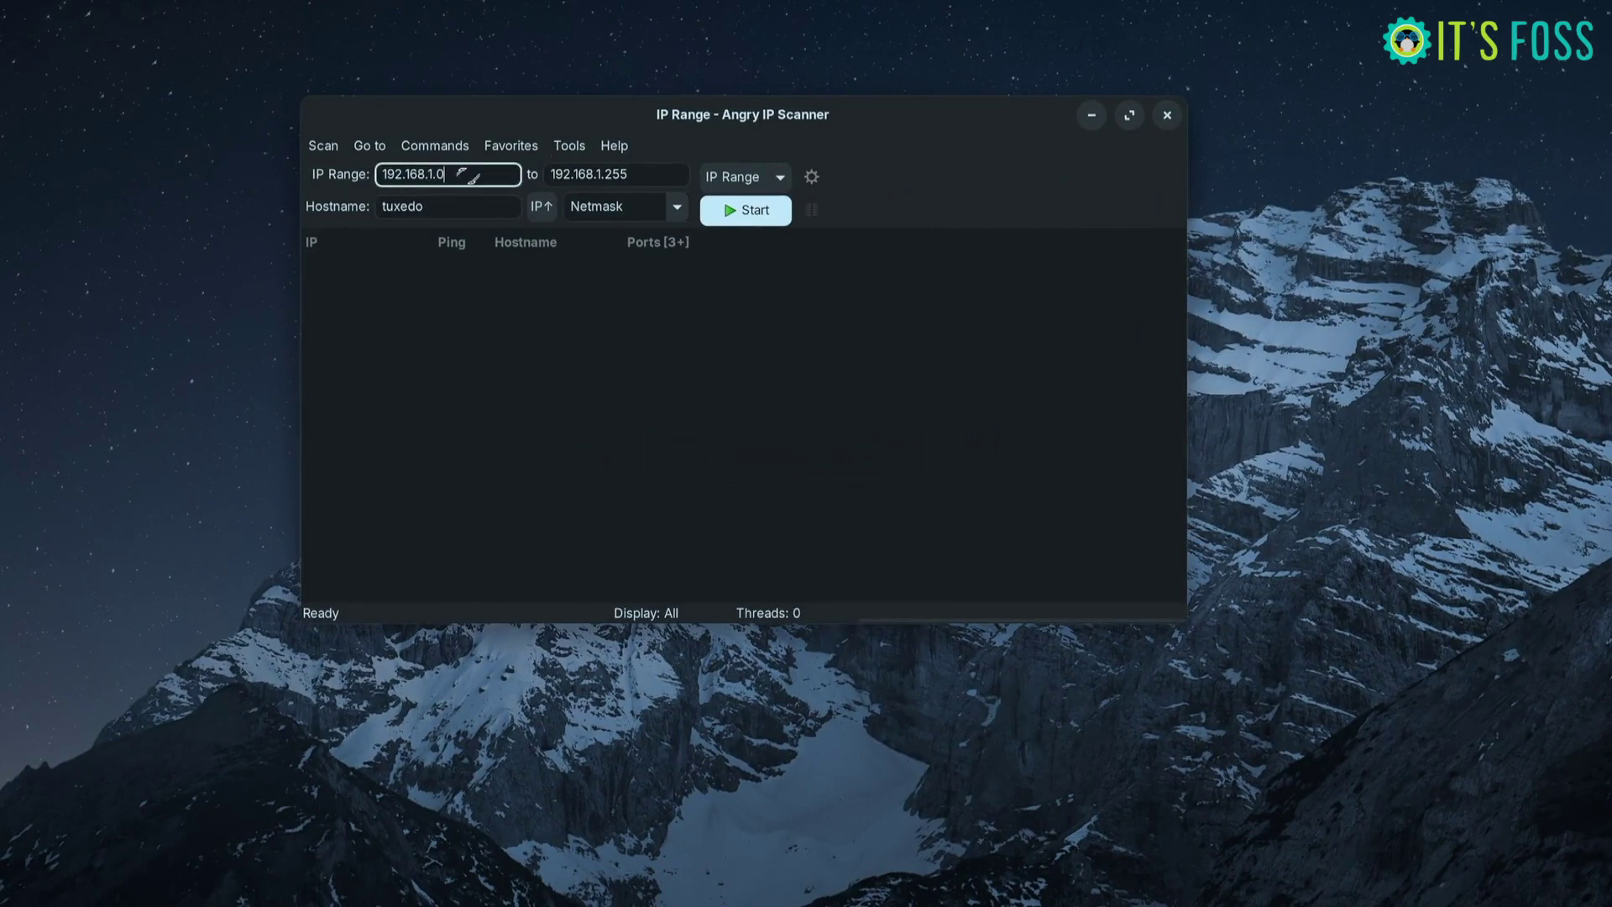
click(758, 212)
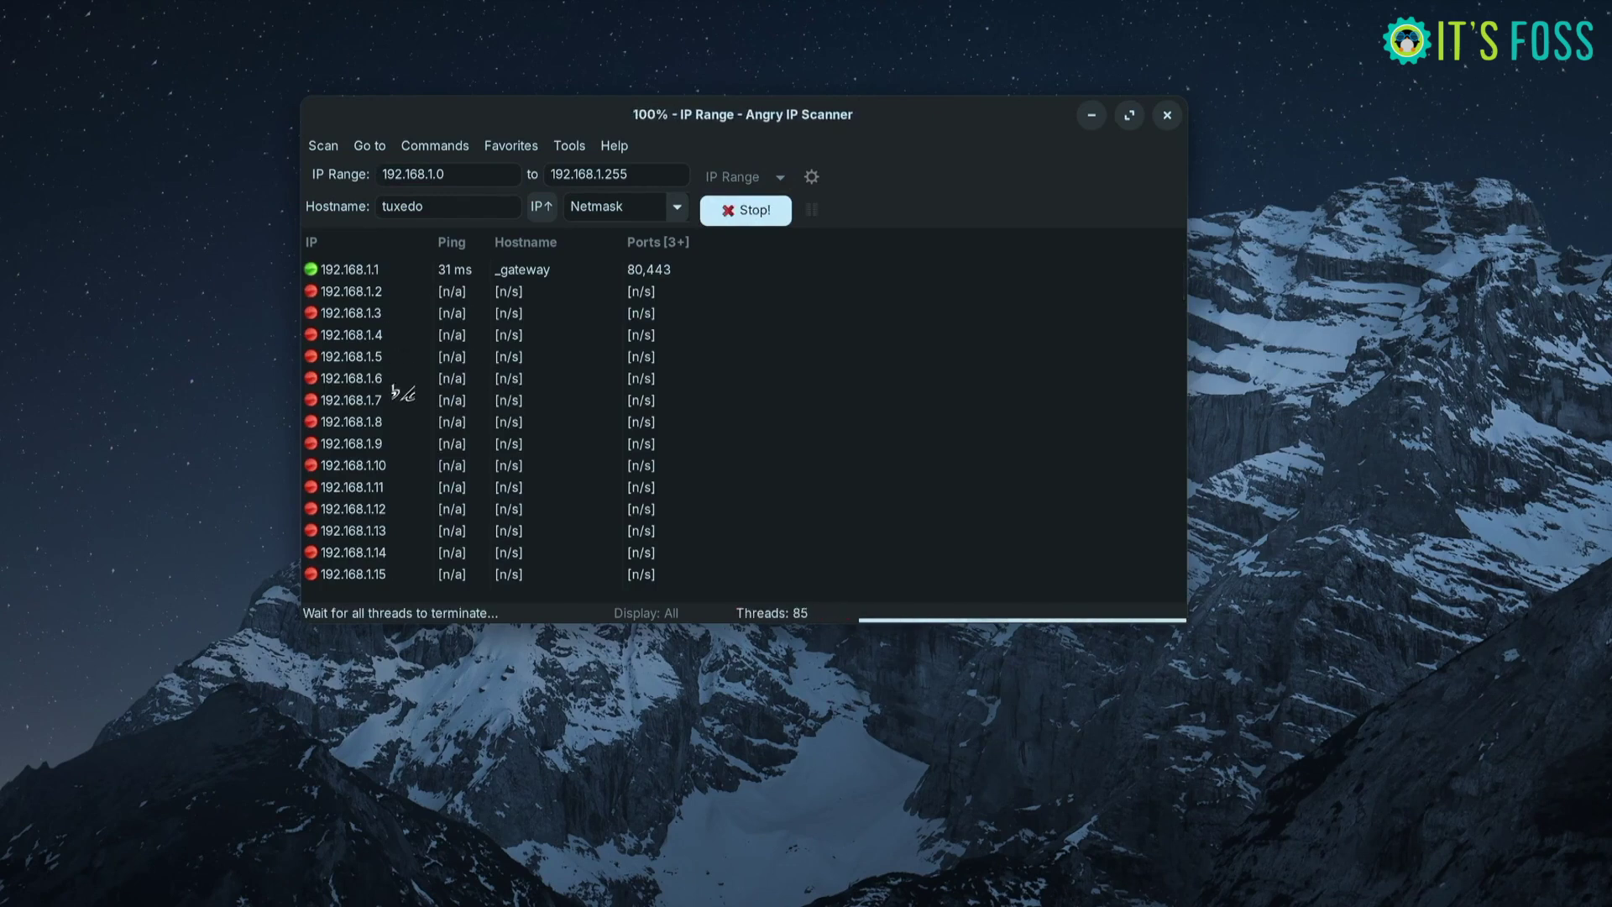
scroll(394, 390, down, 2)
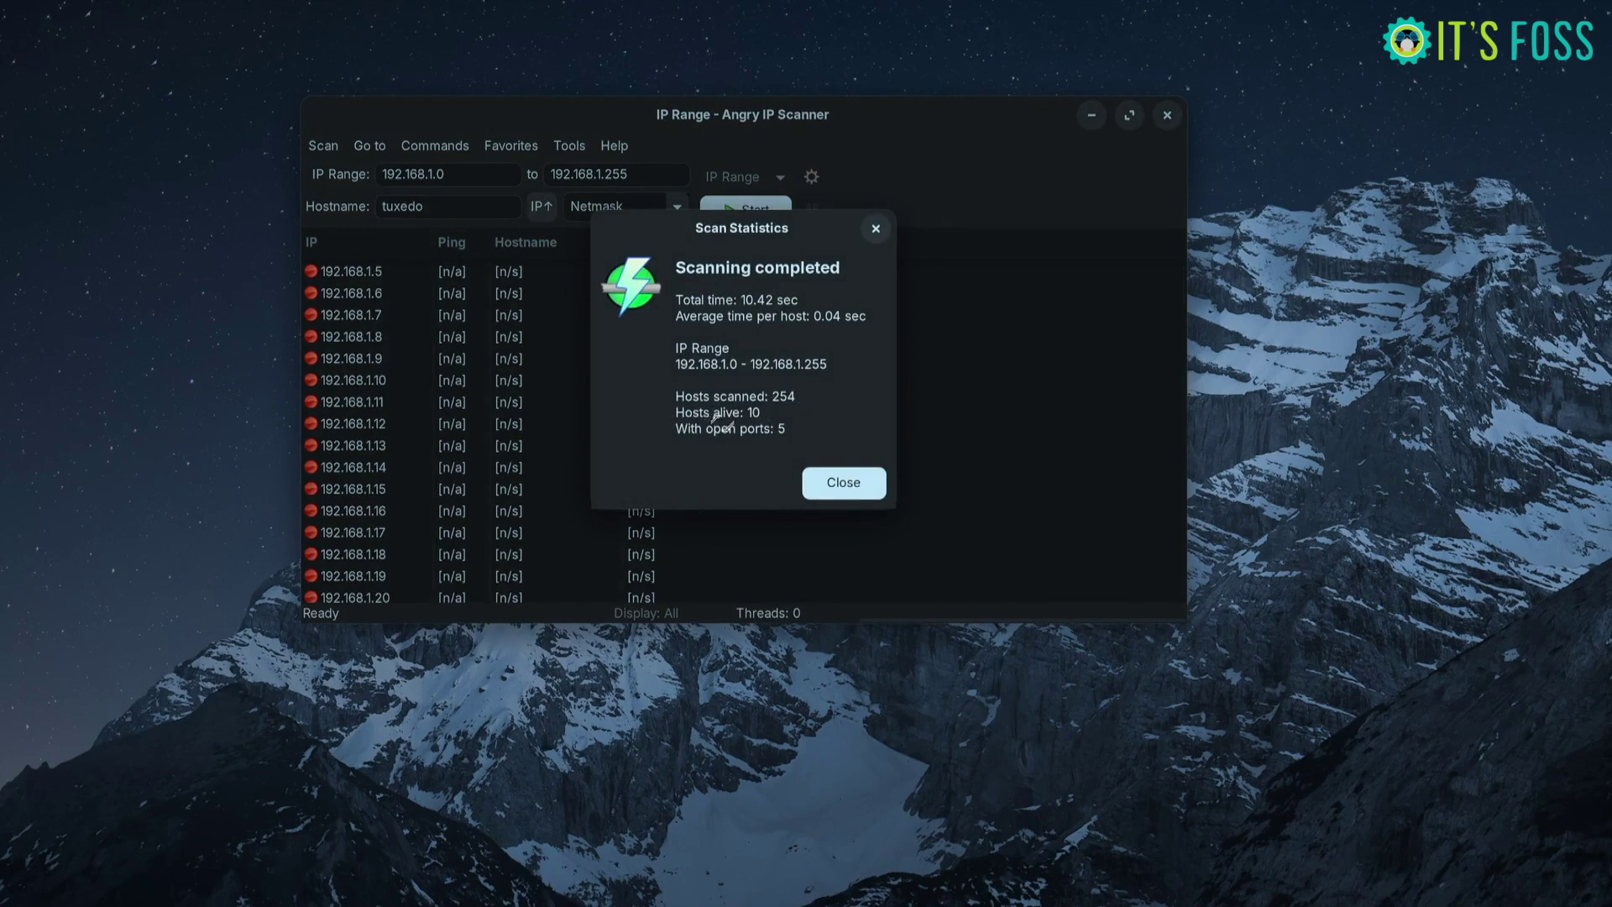
double_click(781, 429)
click(874, 483)
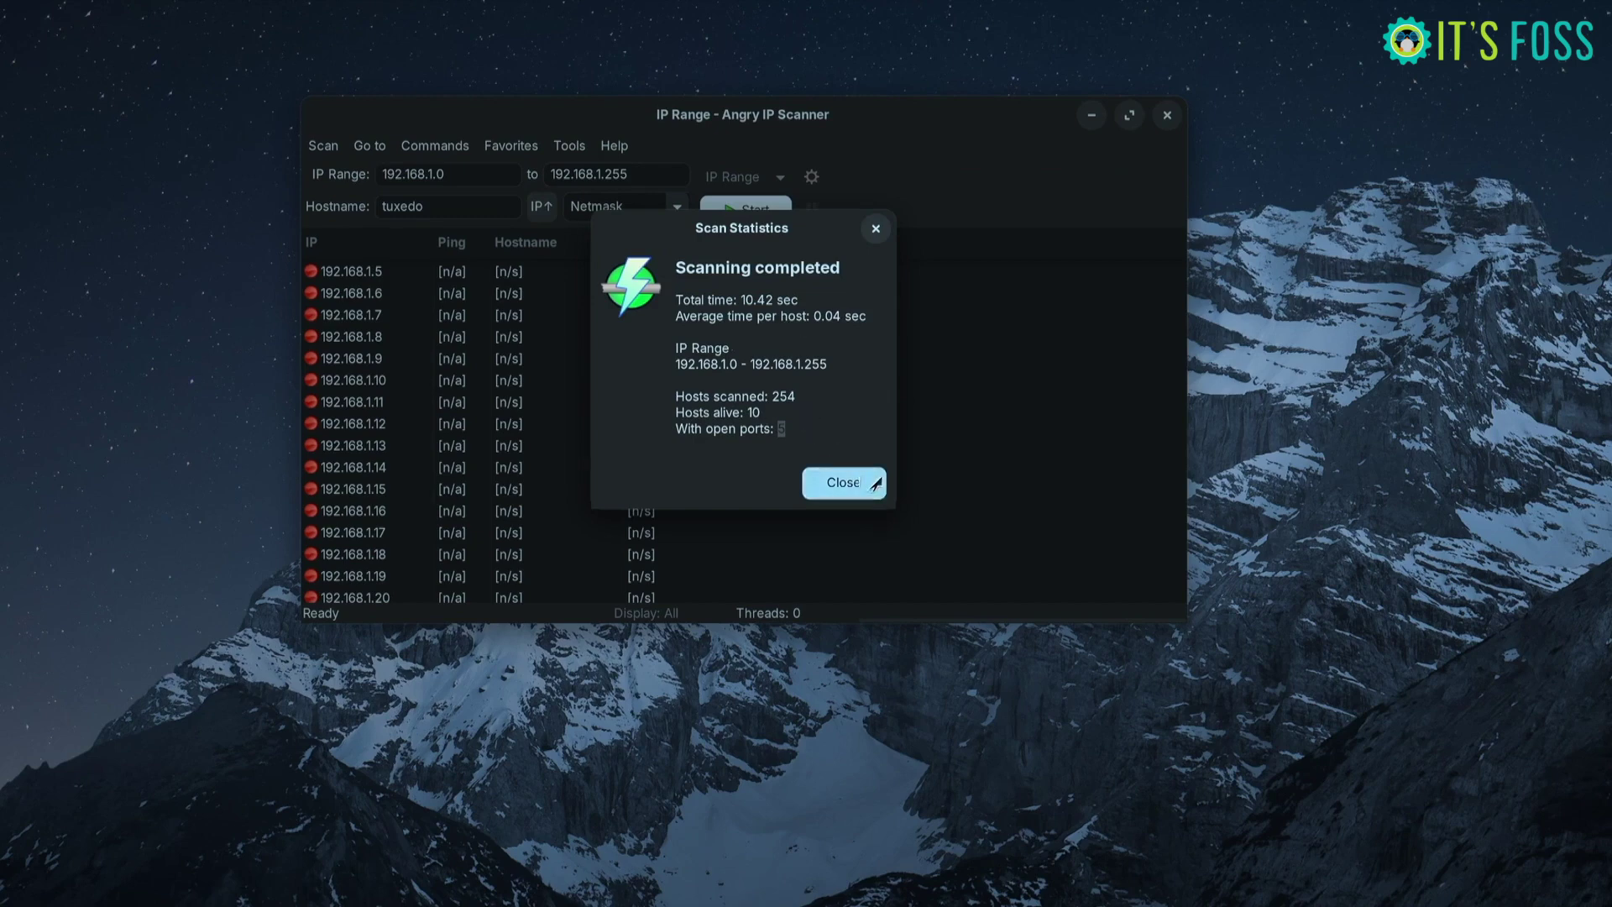
scroll(369, 361, up, 2)
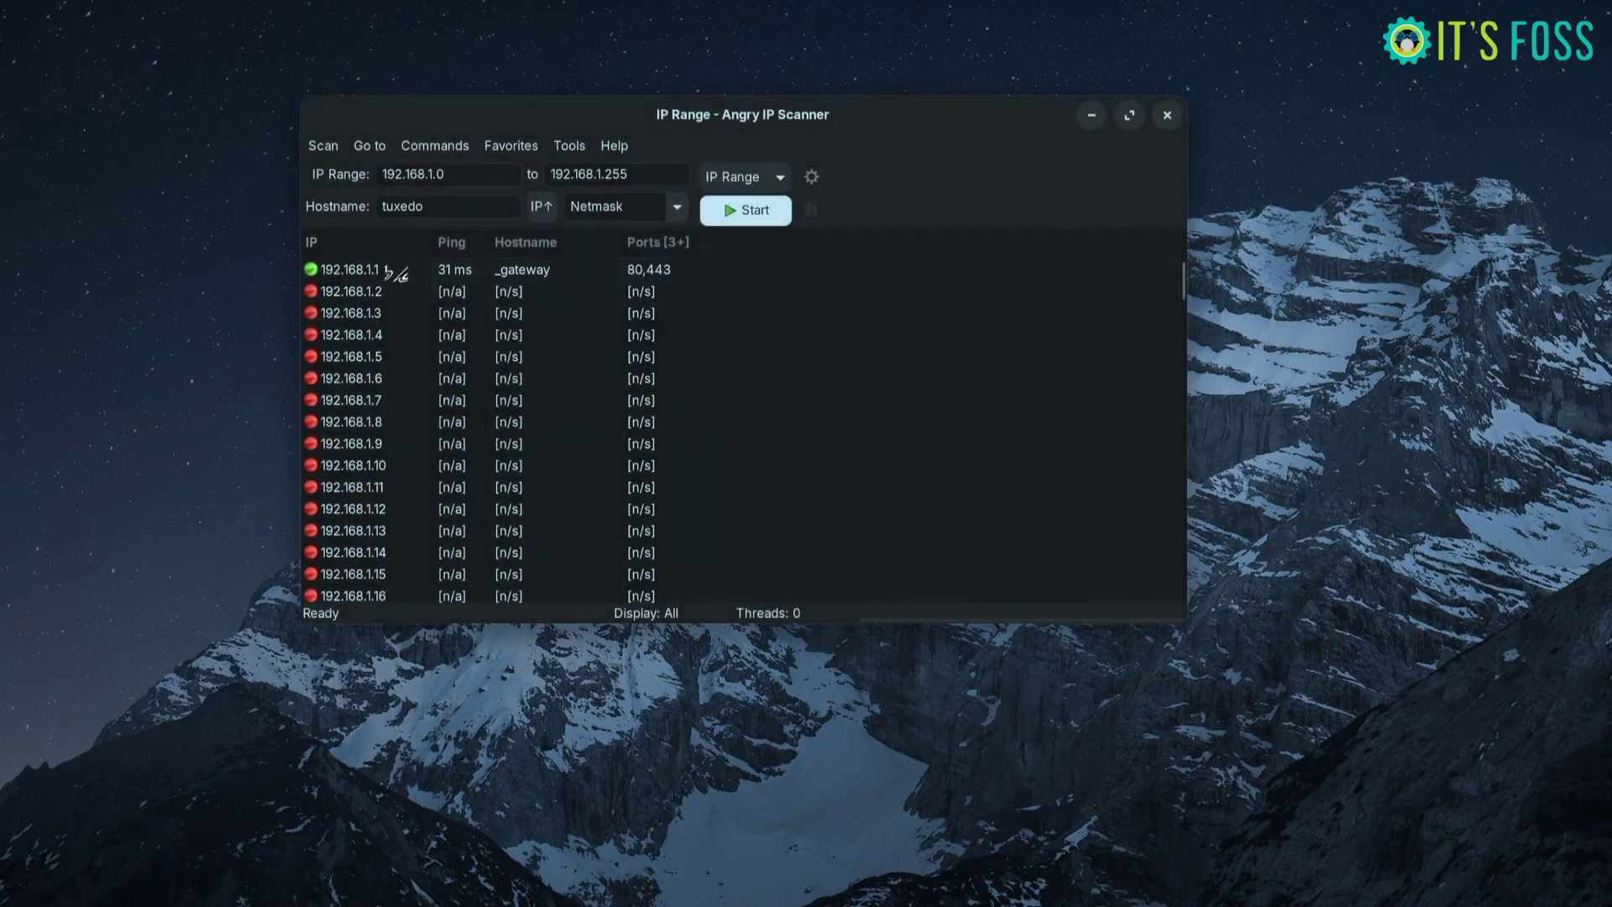
click(371, 270)
scroll(380, 409, down, 1)
scroll(380, 409, down, 5)
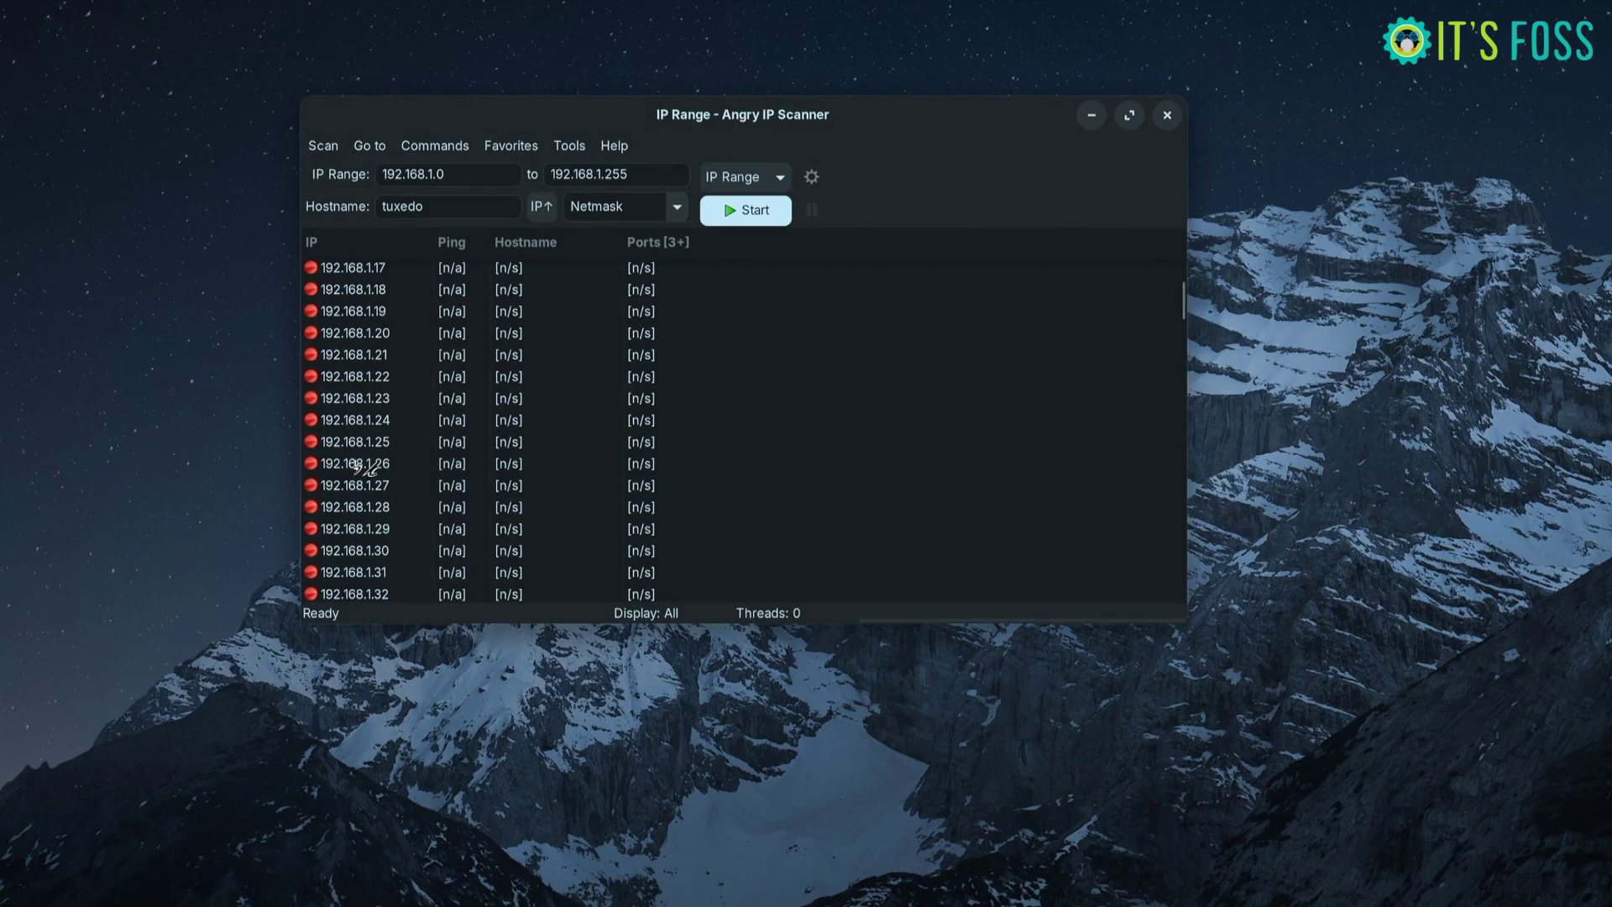
scroll(361, 468, down, 1)
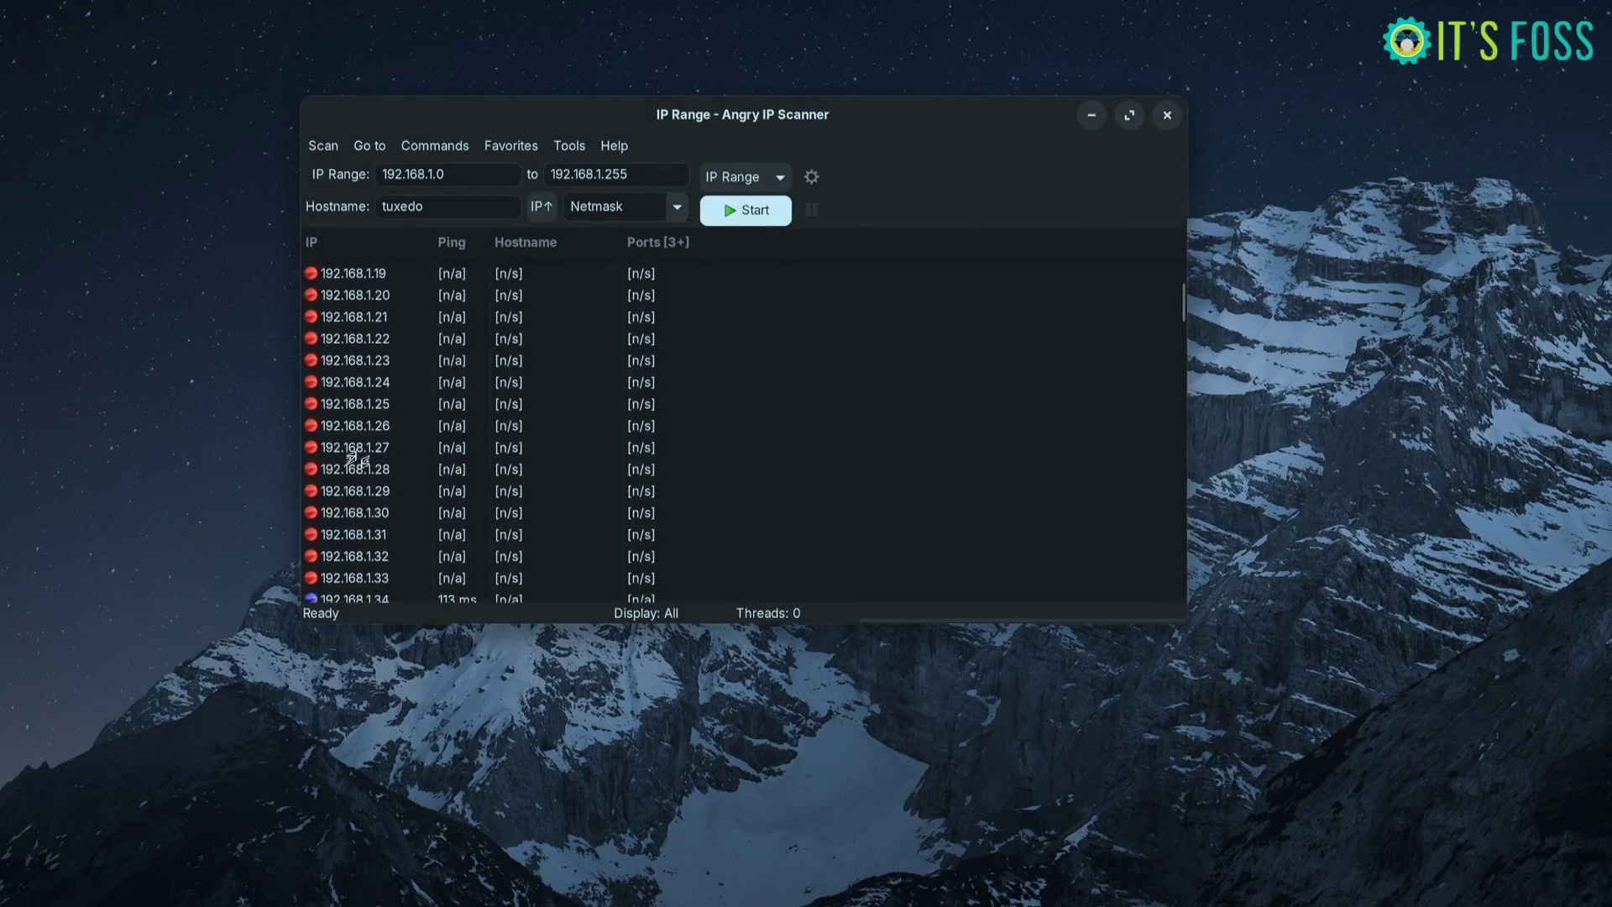
scroll(353, 459, down, 1)
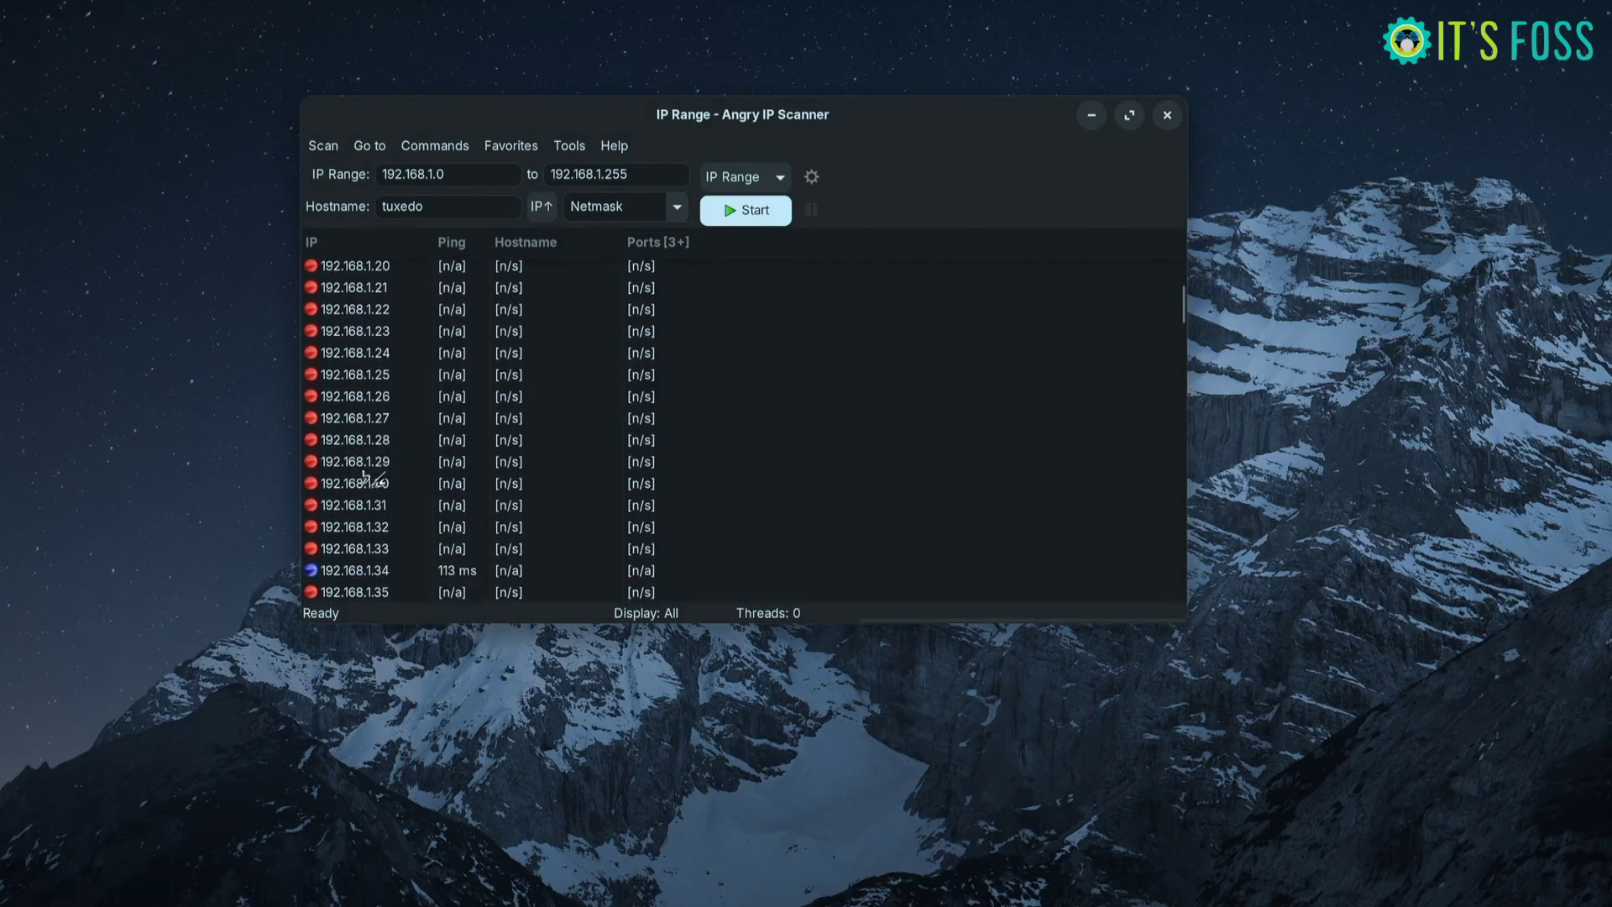
scroll(361, 467, down, 1)
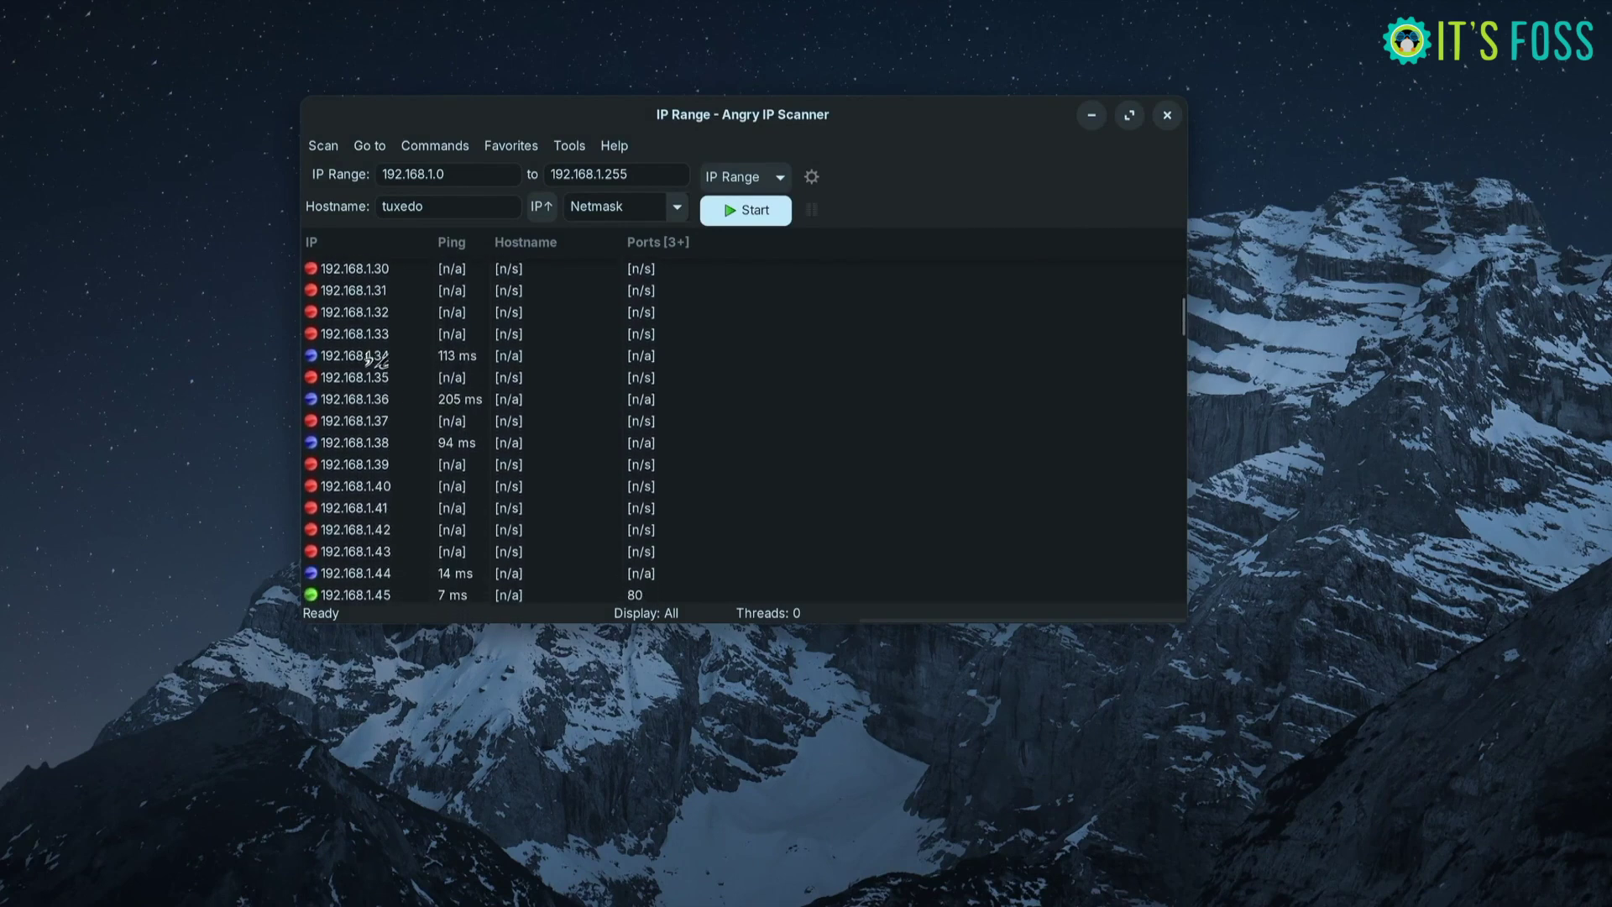
click(373, 355)
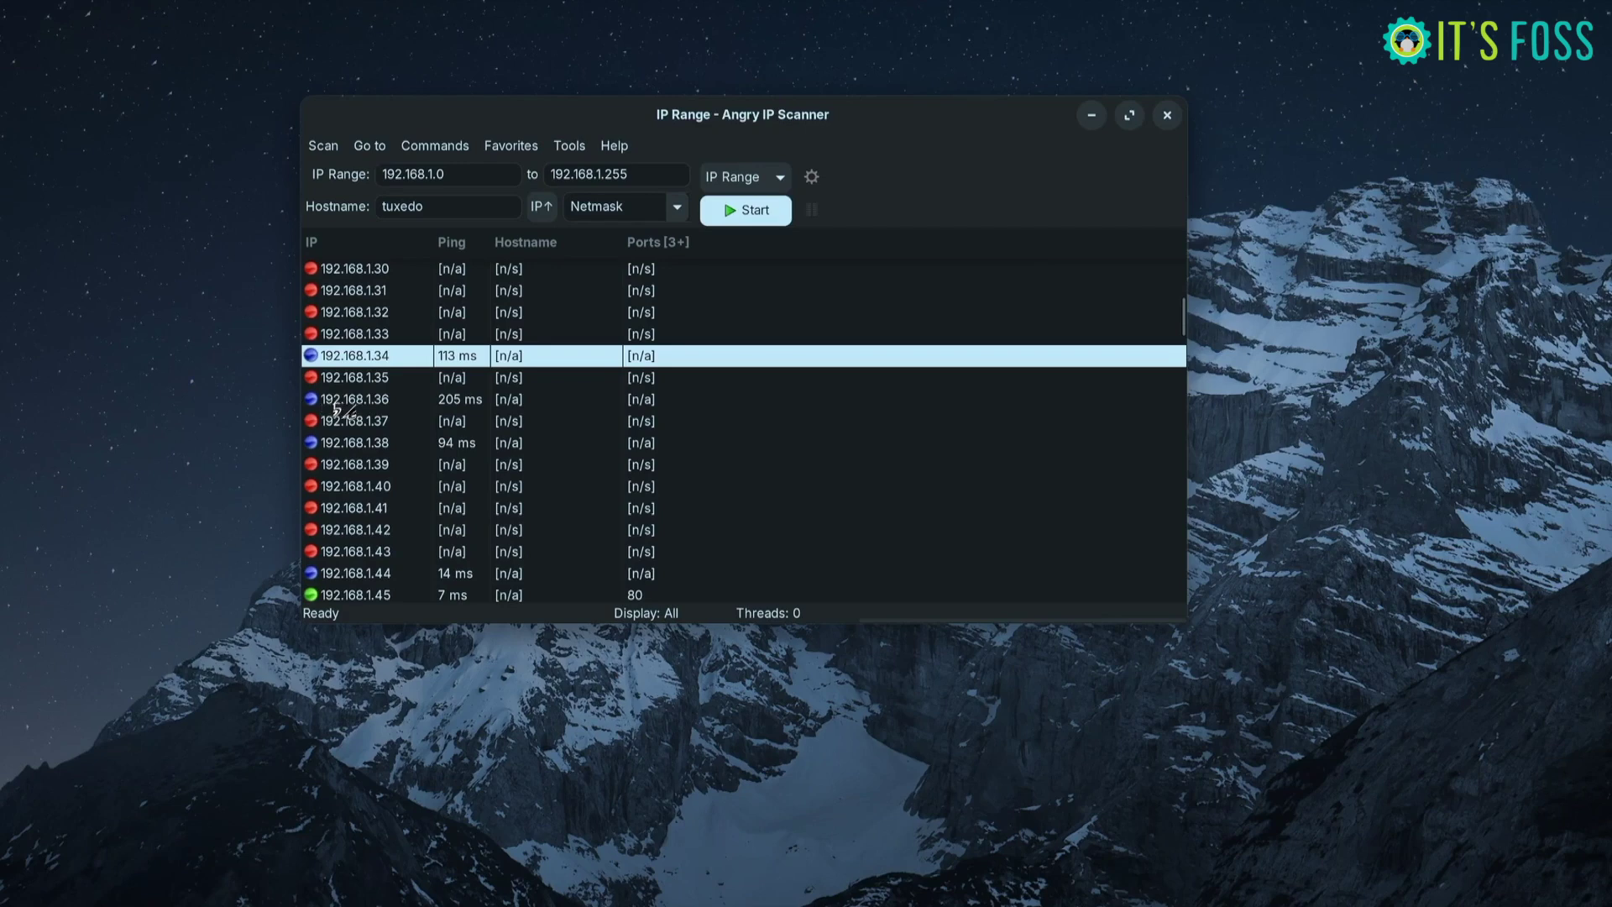
click(382, 404)
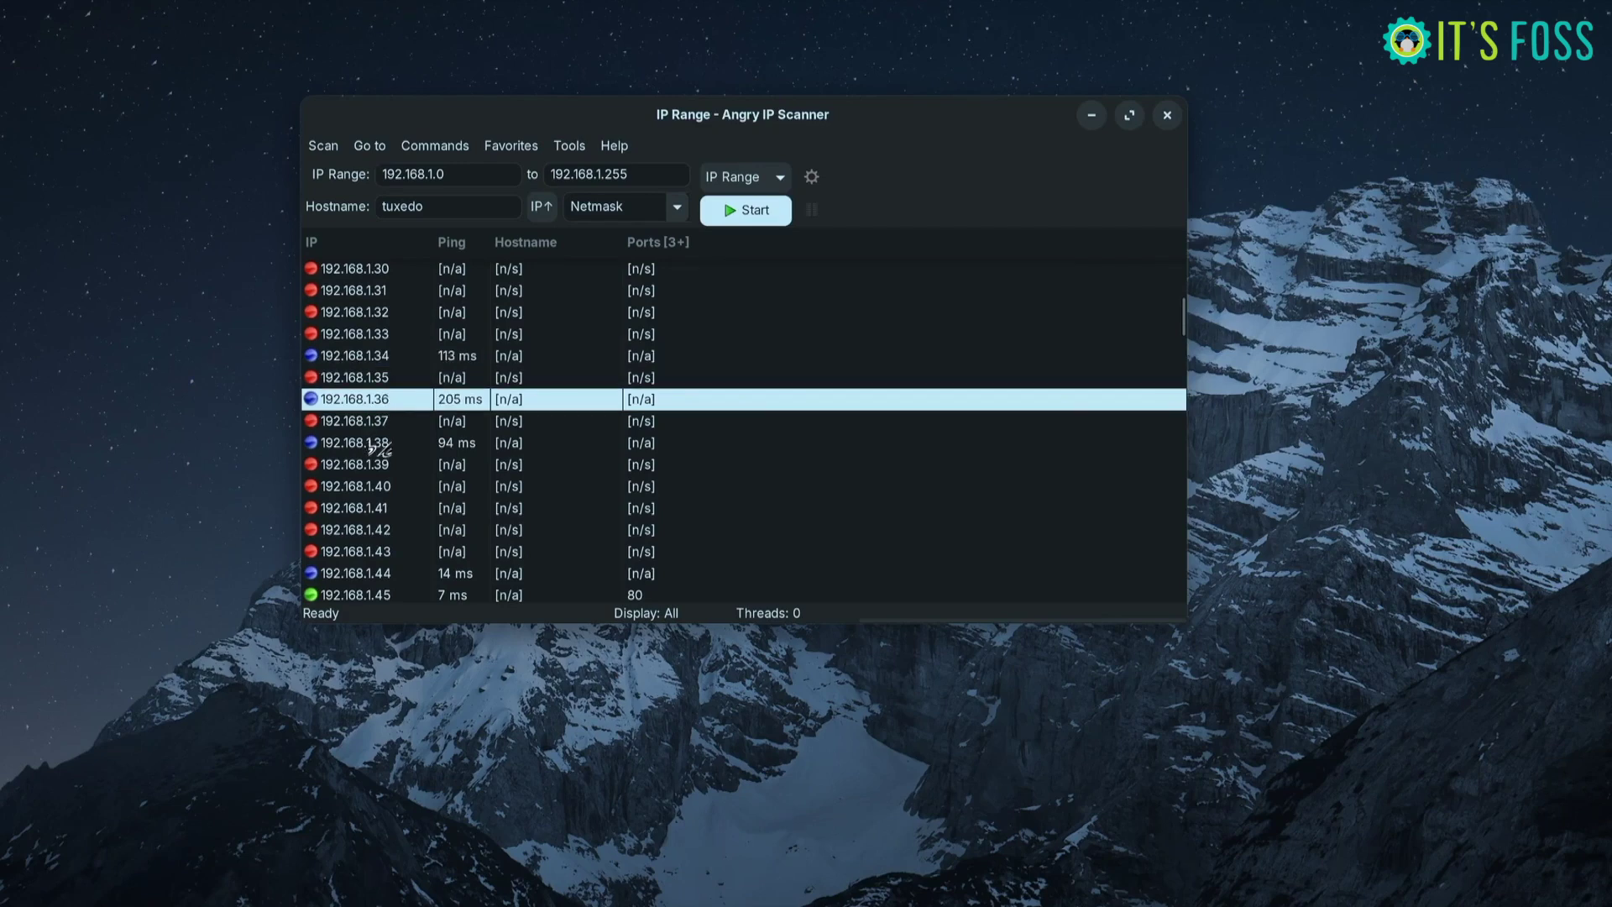
click(379, 445)
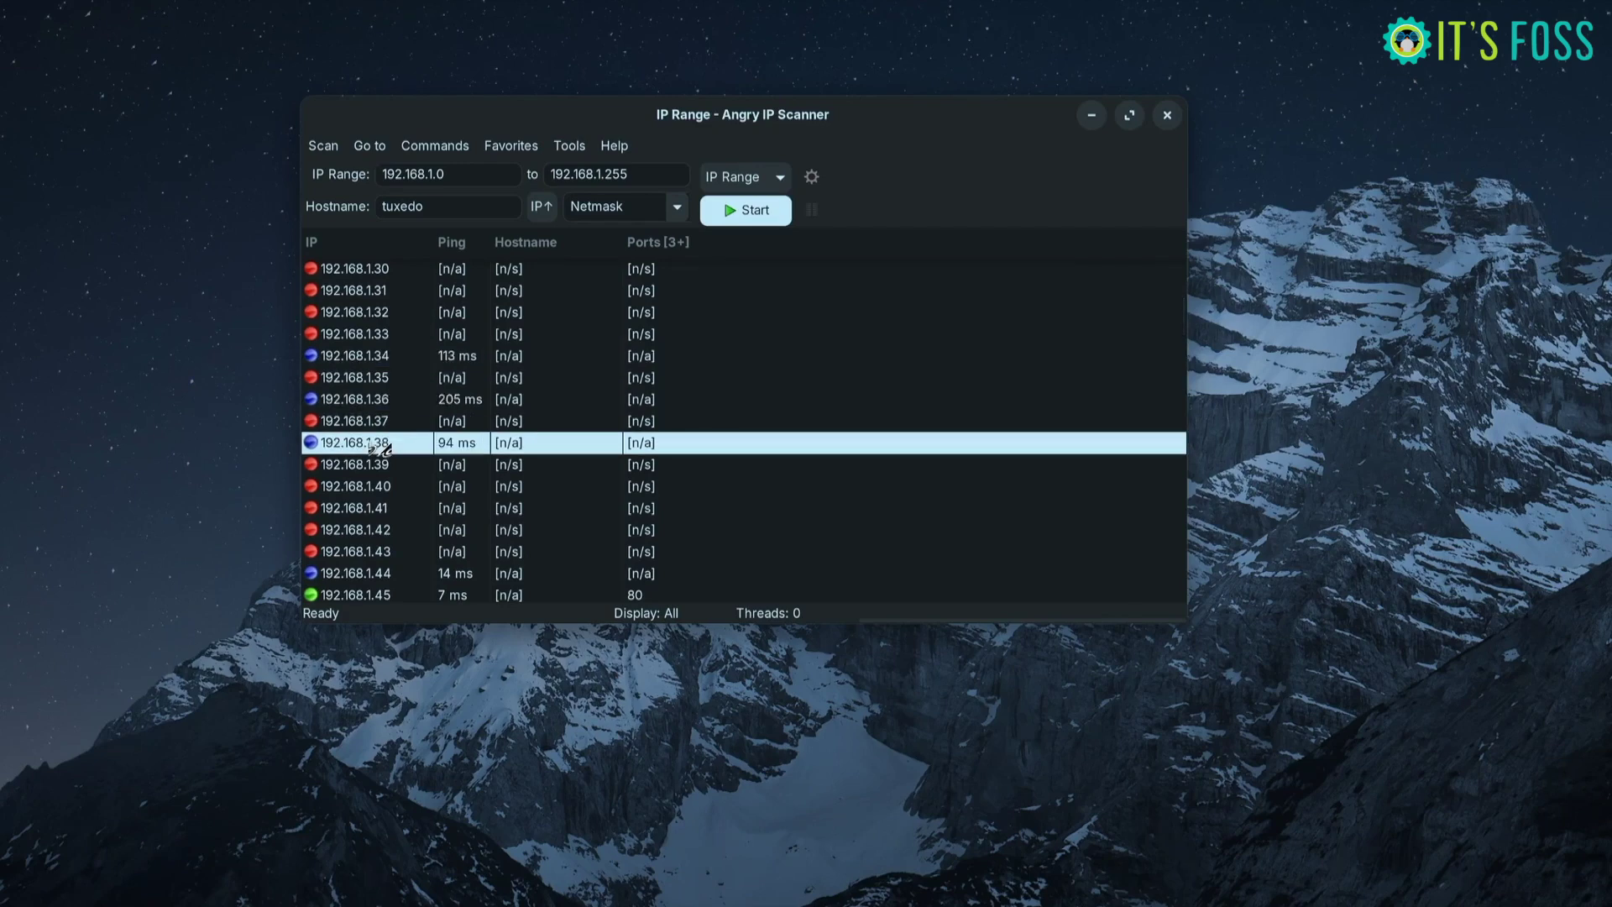
click(376, 402)
click(376, 358)
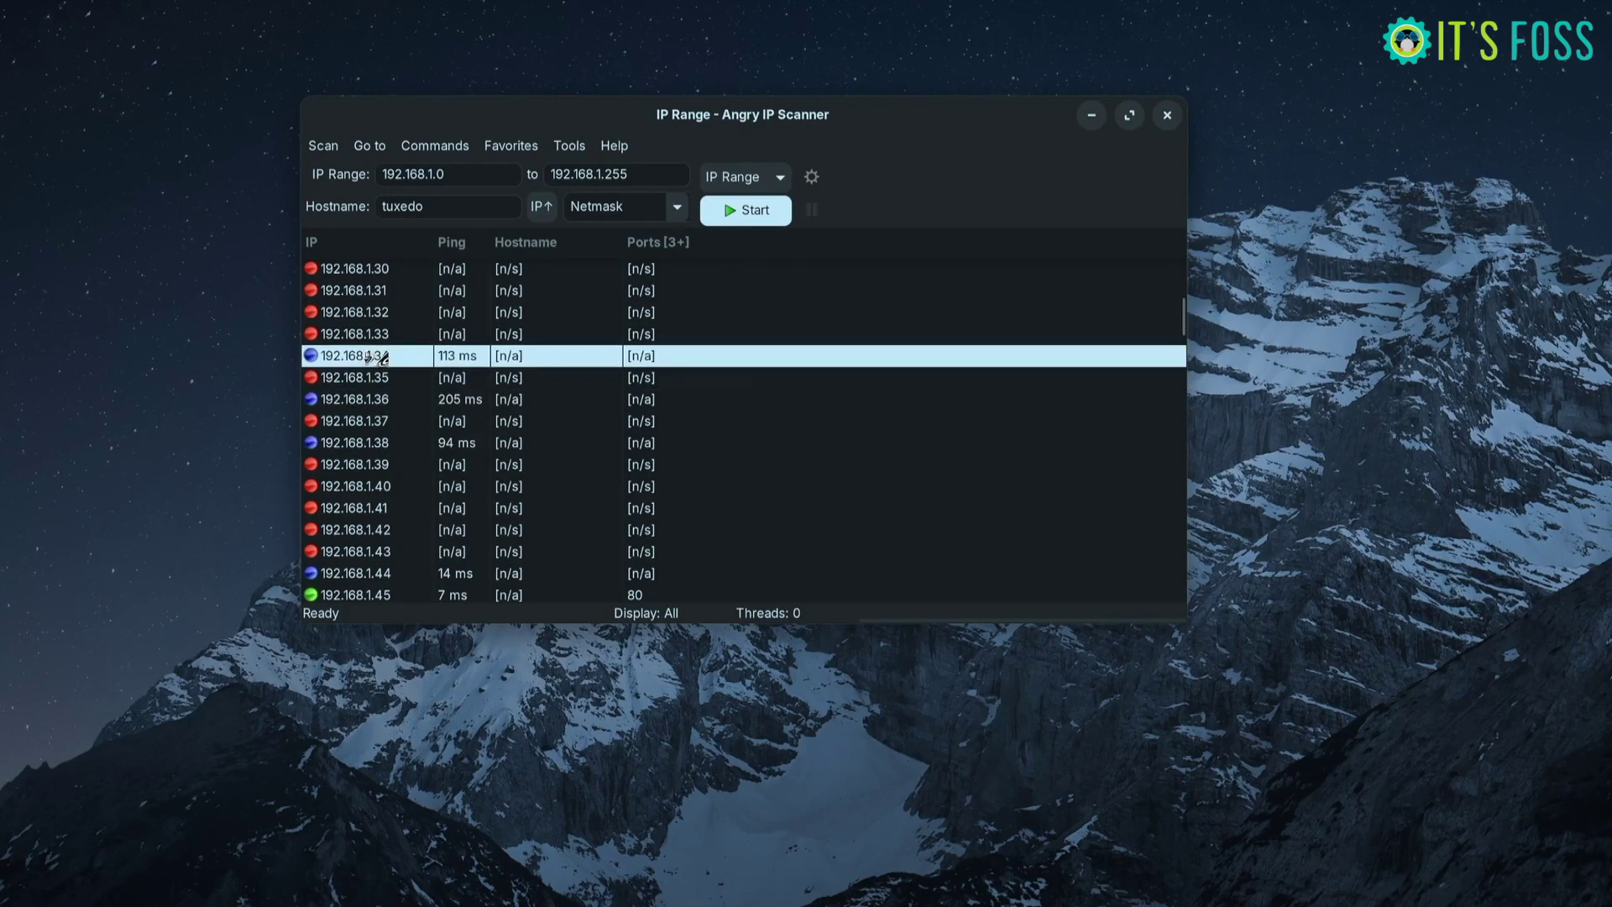
click(377, 401)
click(379, 449)
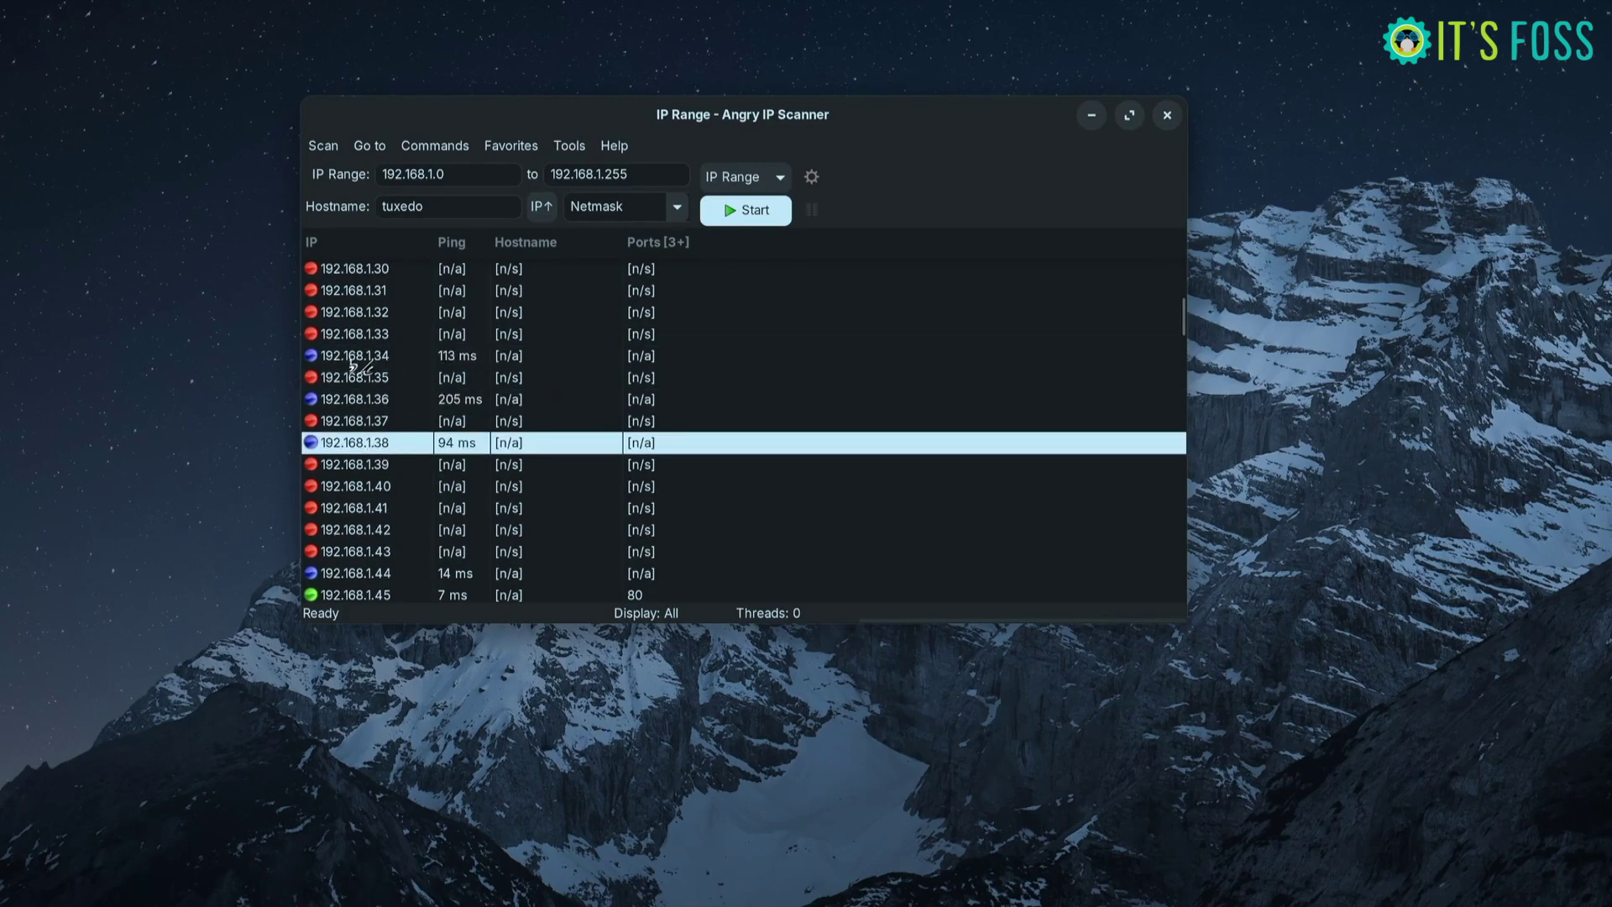
scroll(387, 432, down, 2)
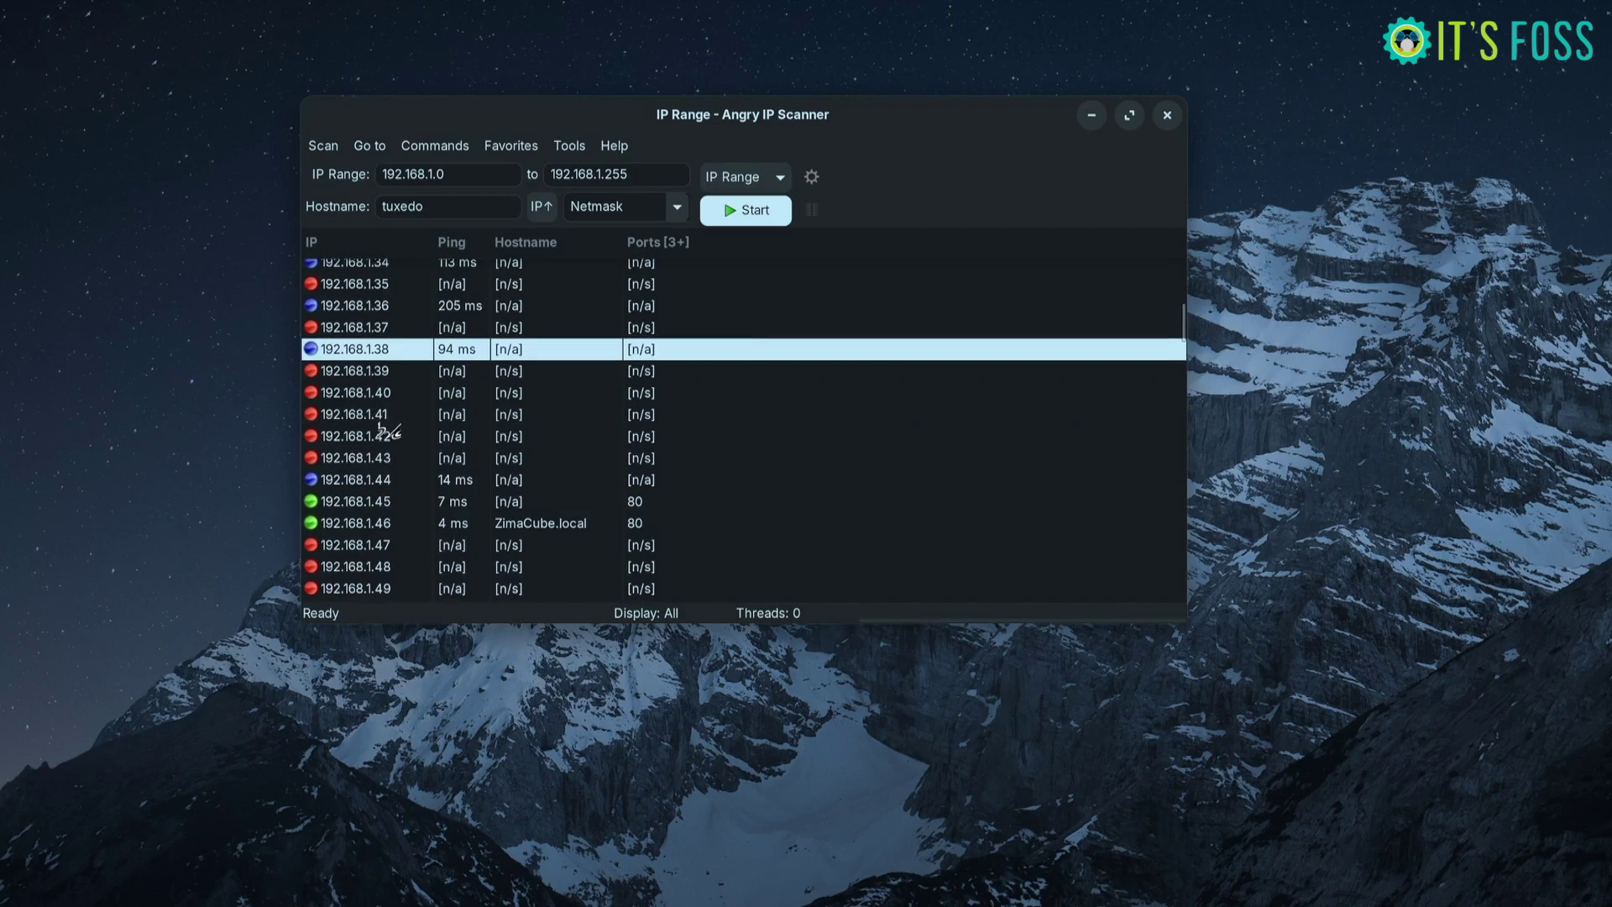
click(377, 484)
click(373, 505)
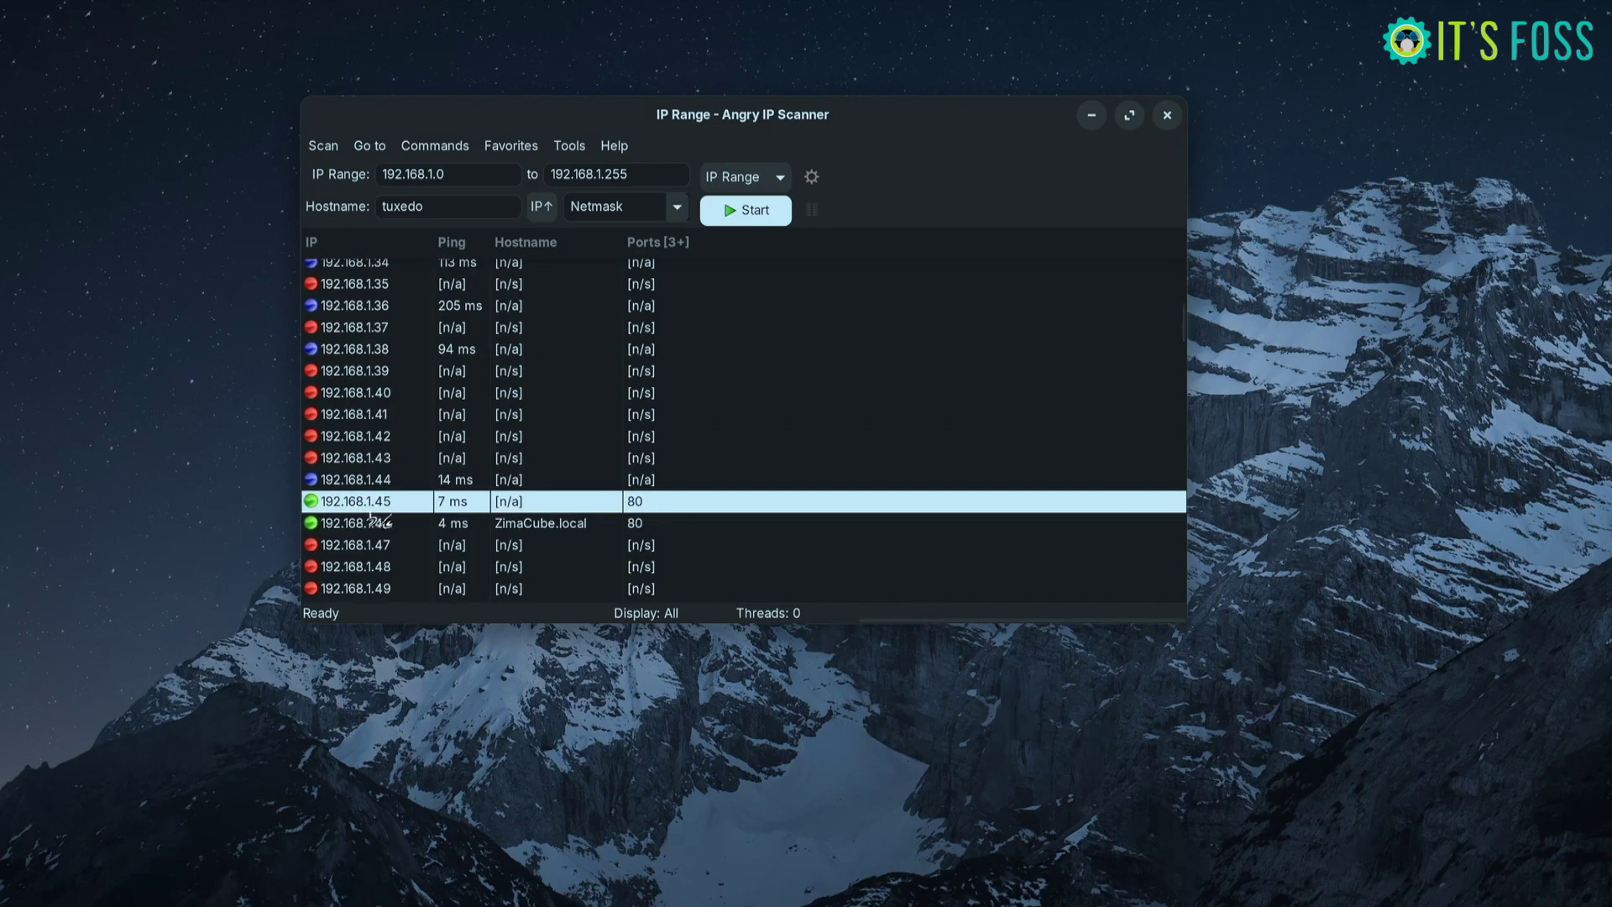
click(381, 524)
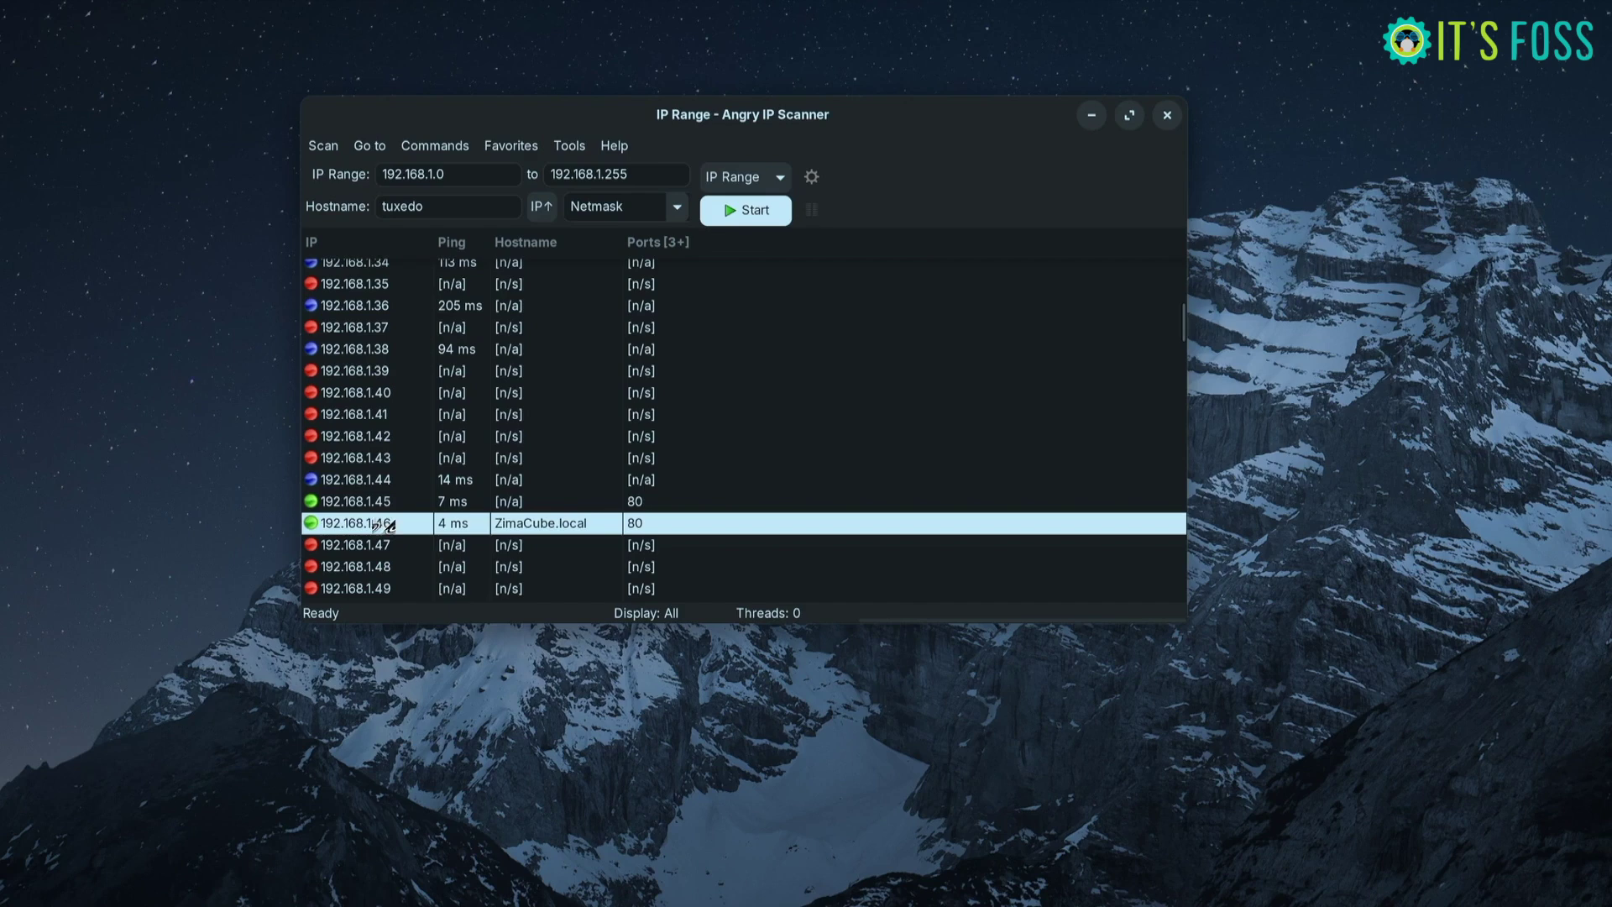
click(383, 502)
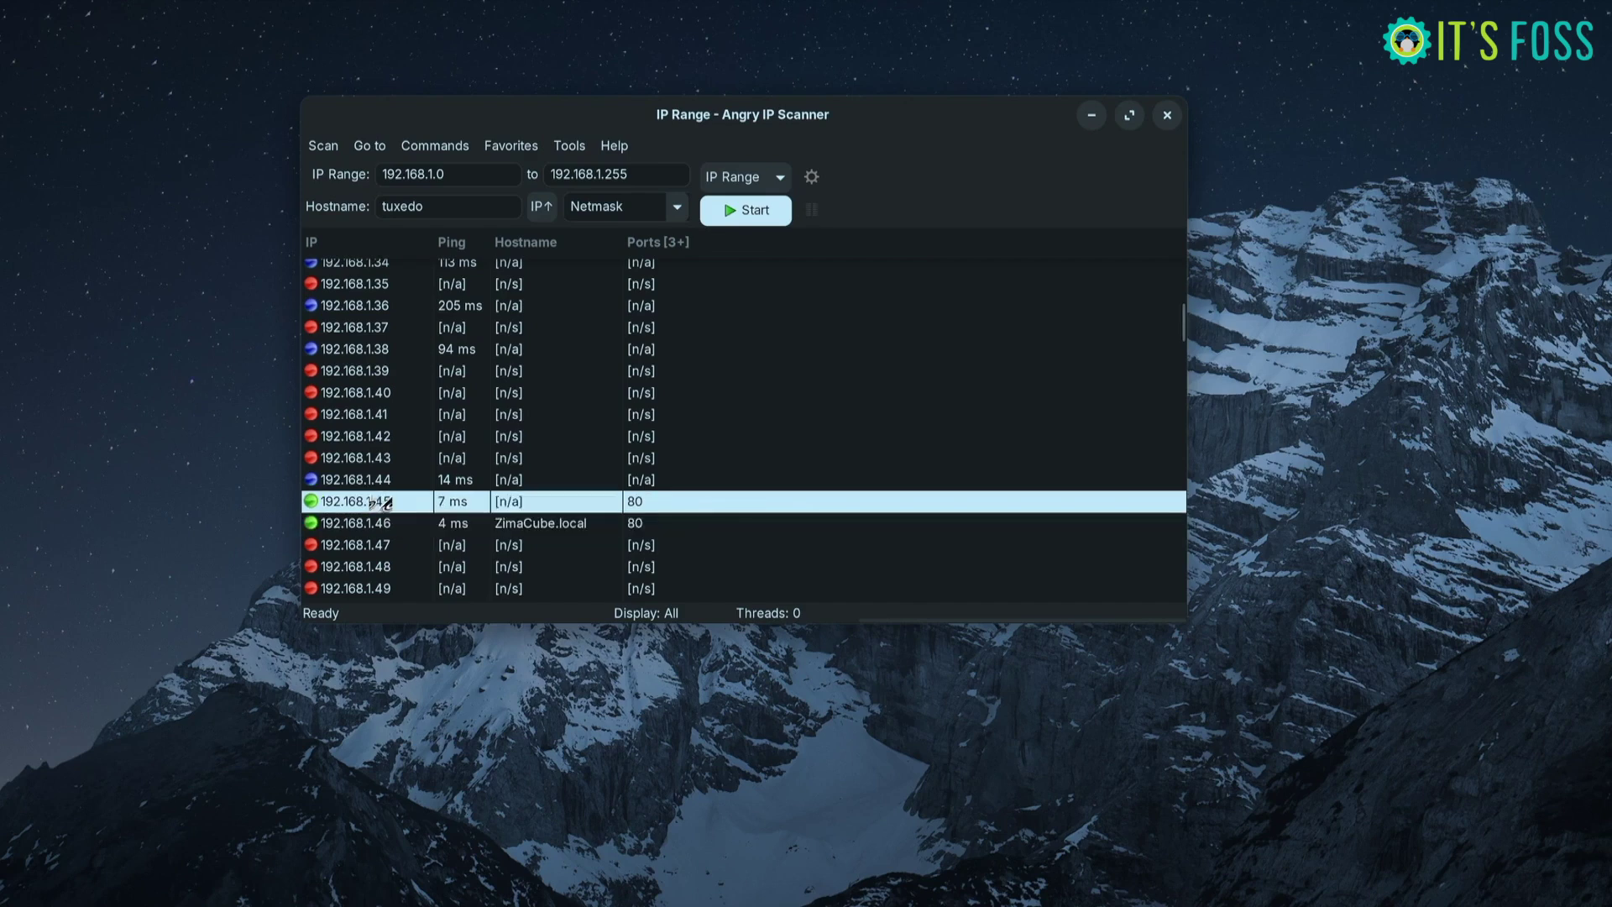
scroll(374, 498, down, 2)
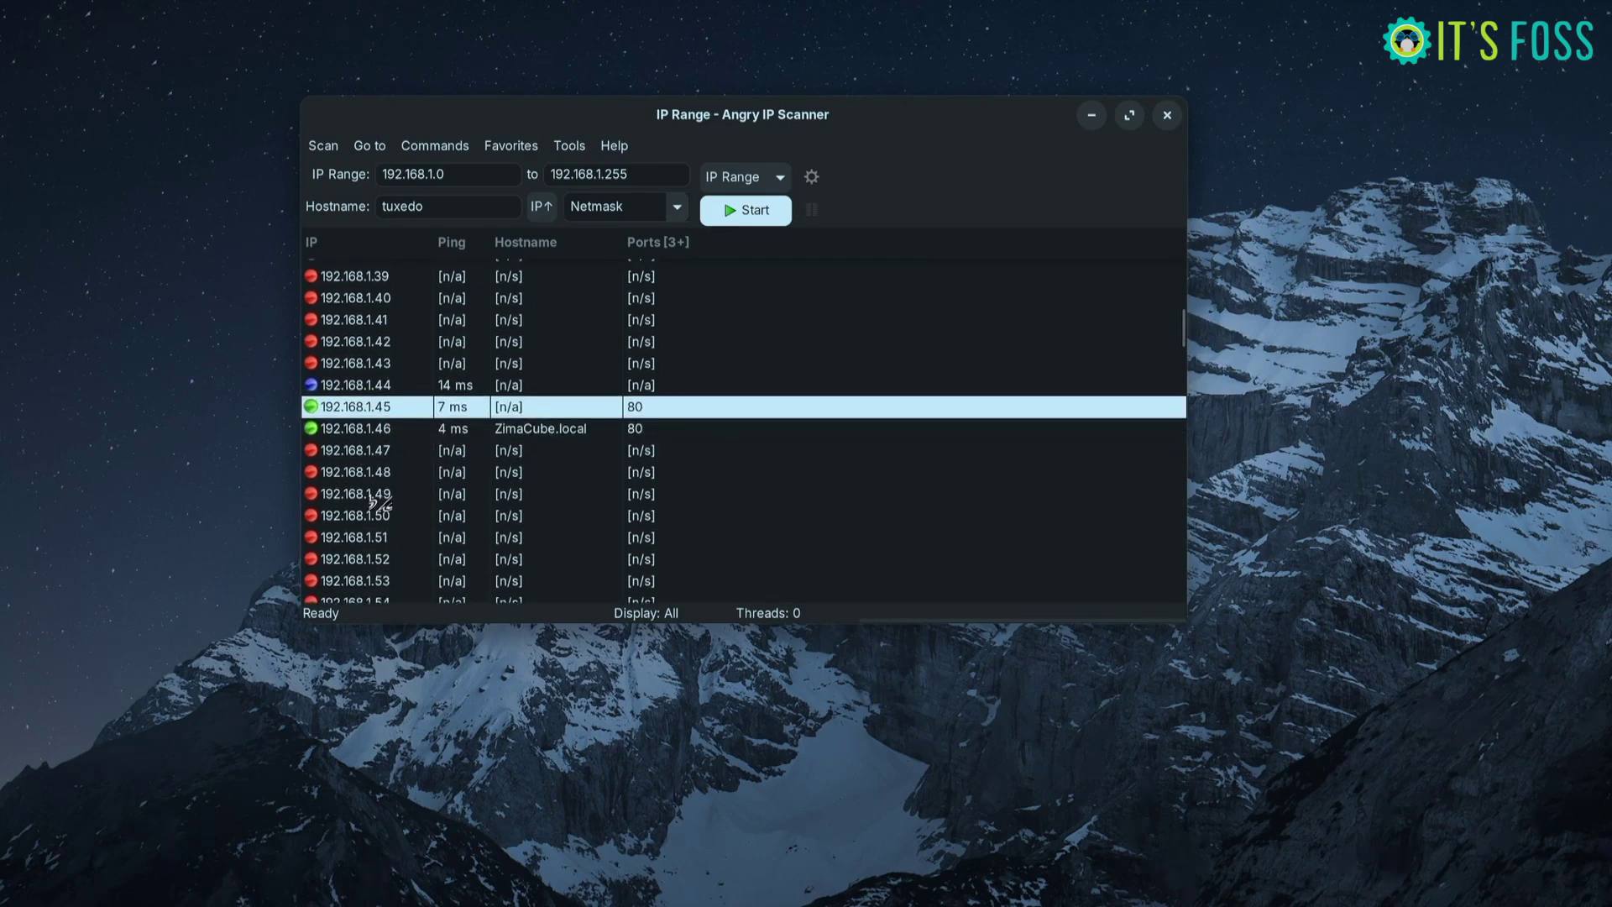
click(357, 430)
scroll(412, 316, down, 2)
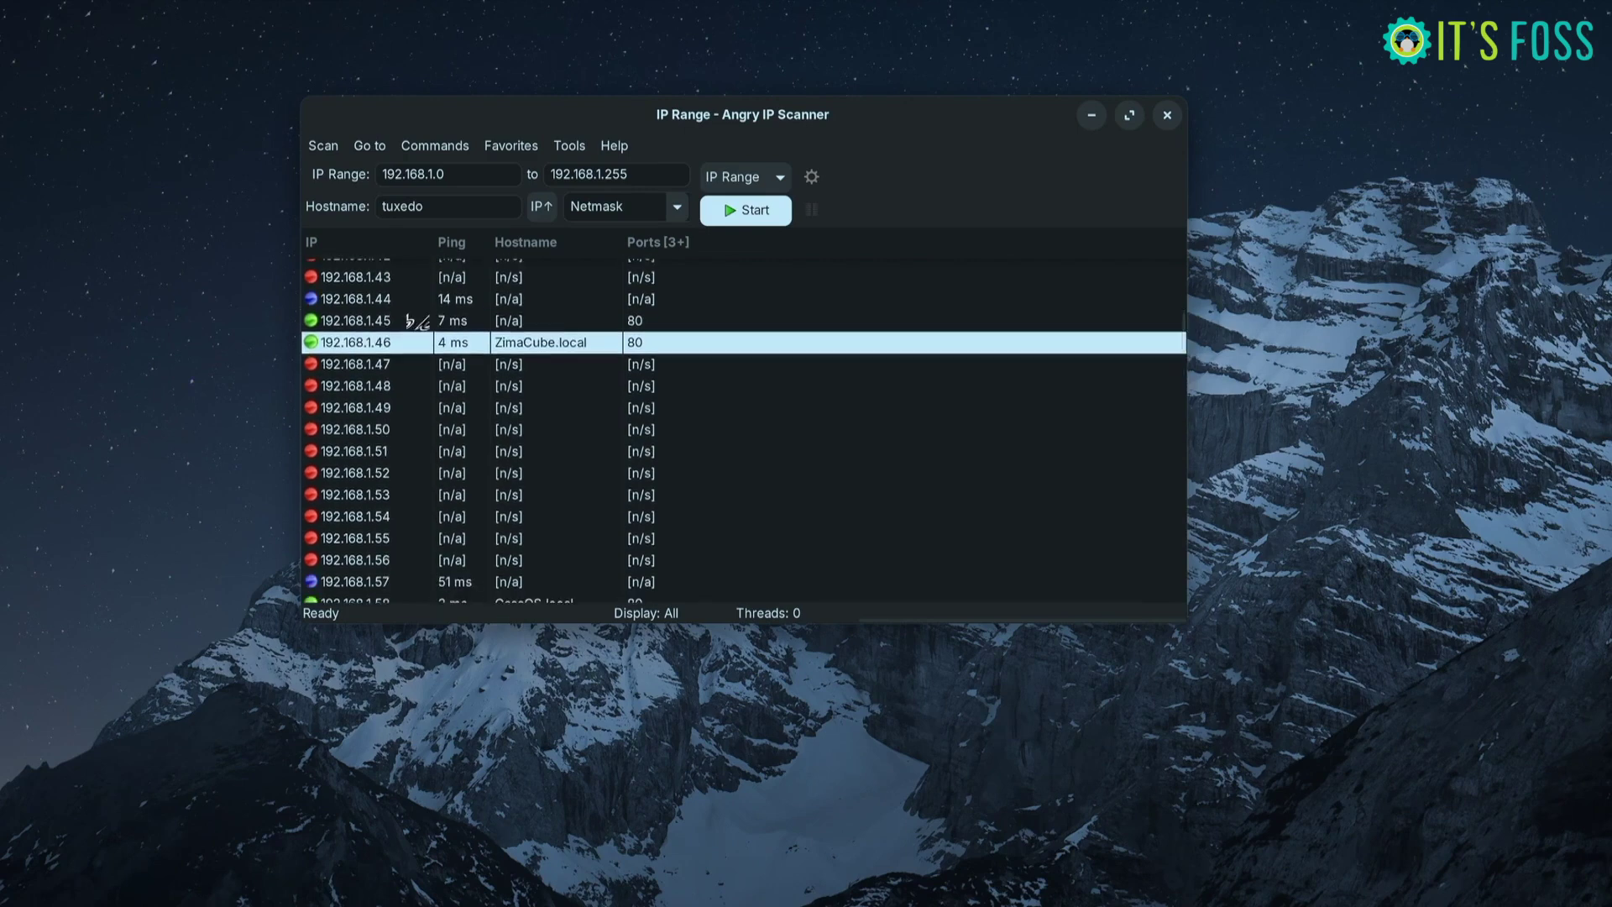
scroll(409, 313, up, 5)
scroll(411, 315, down, 2)
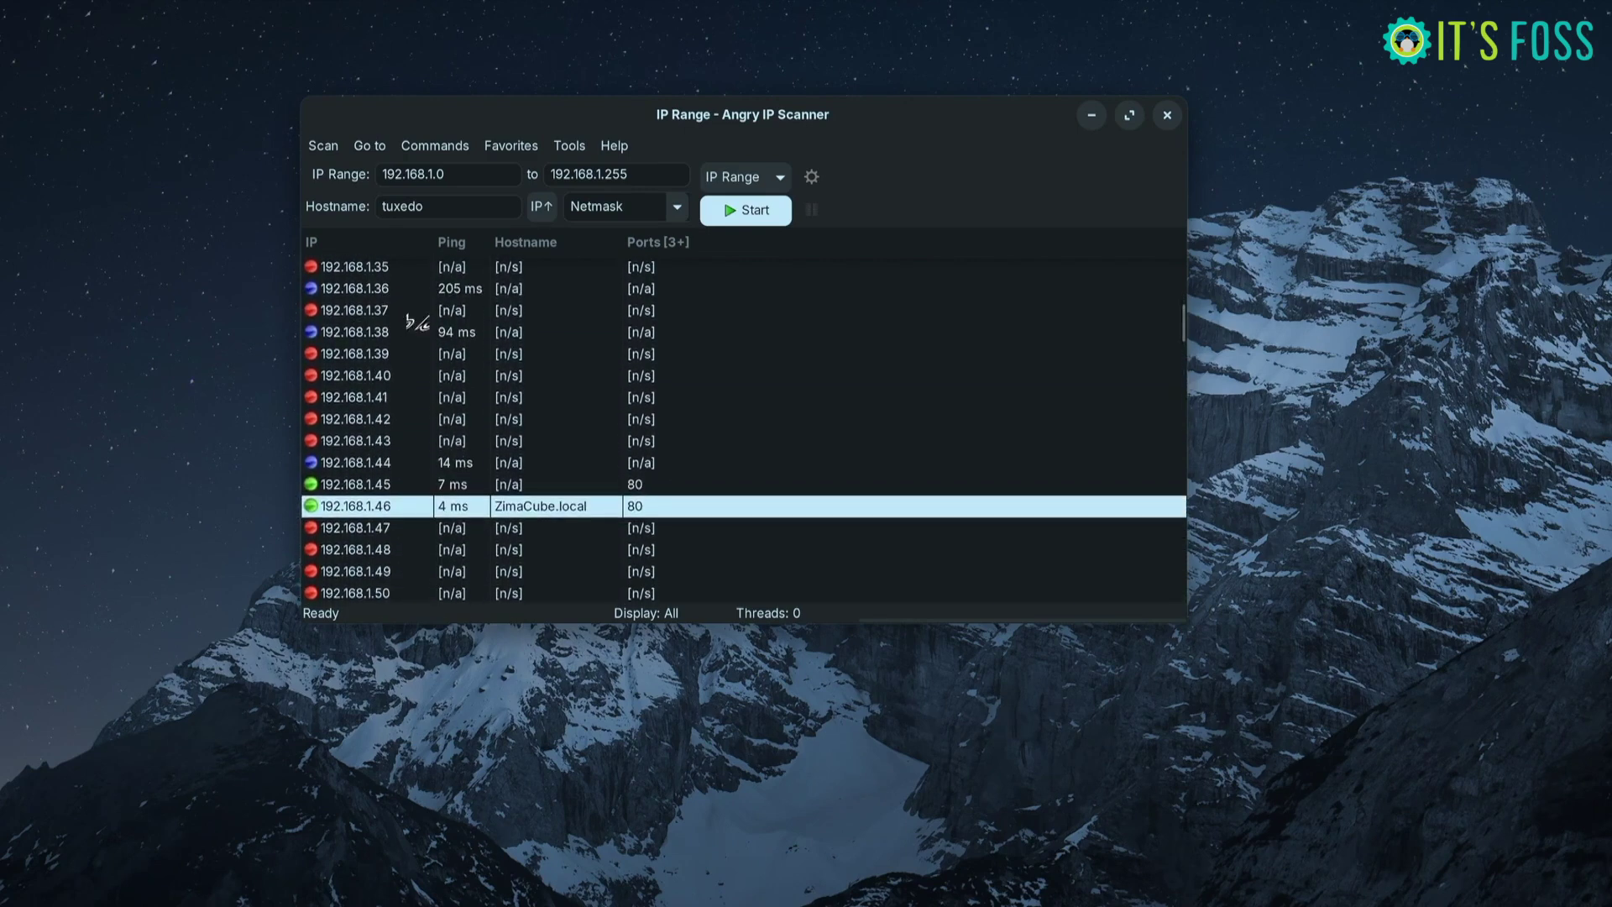
click(644, 487)
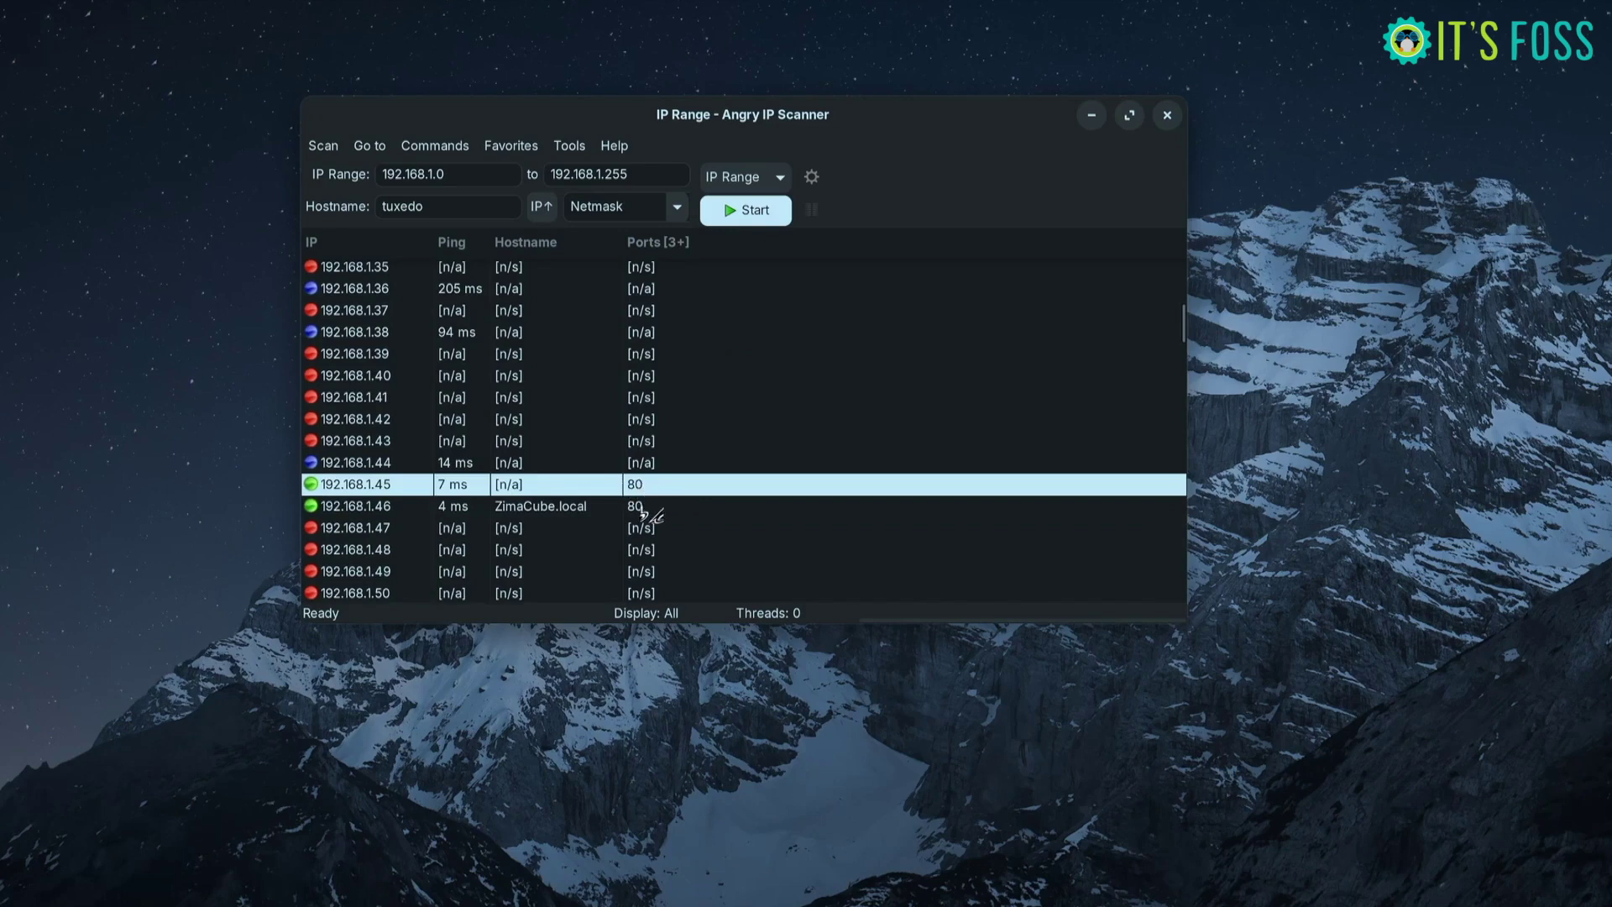
click(652, 511)
scroll(651, 514, down, 7)
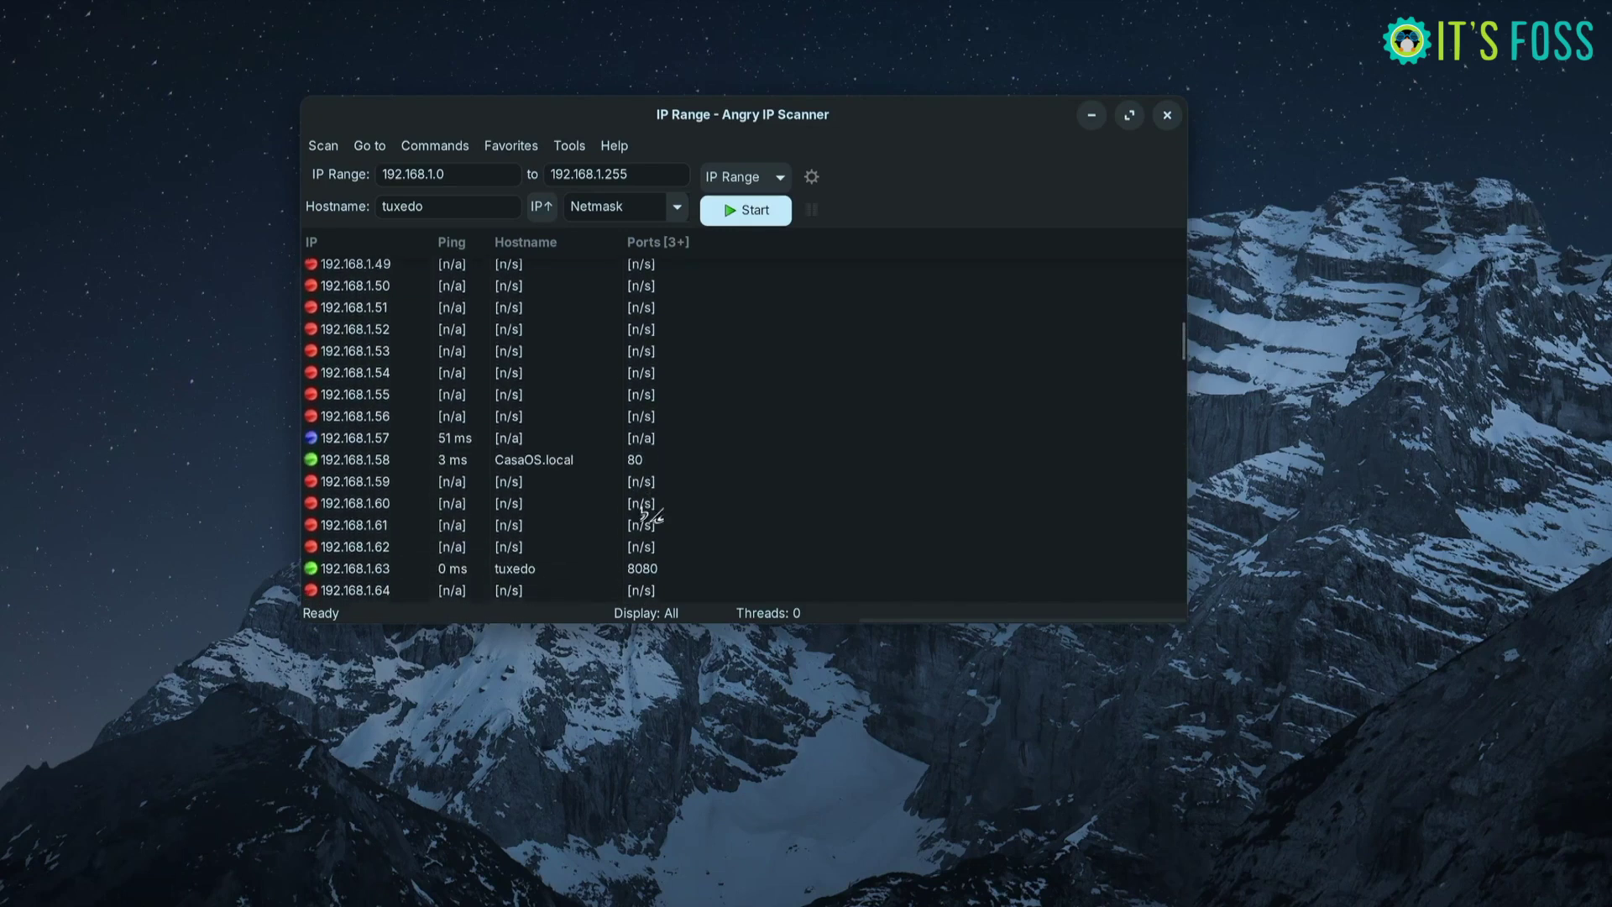
scroll(645, 504, up, 19)
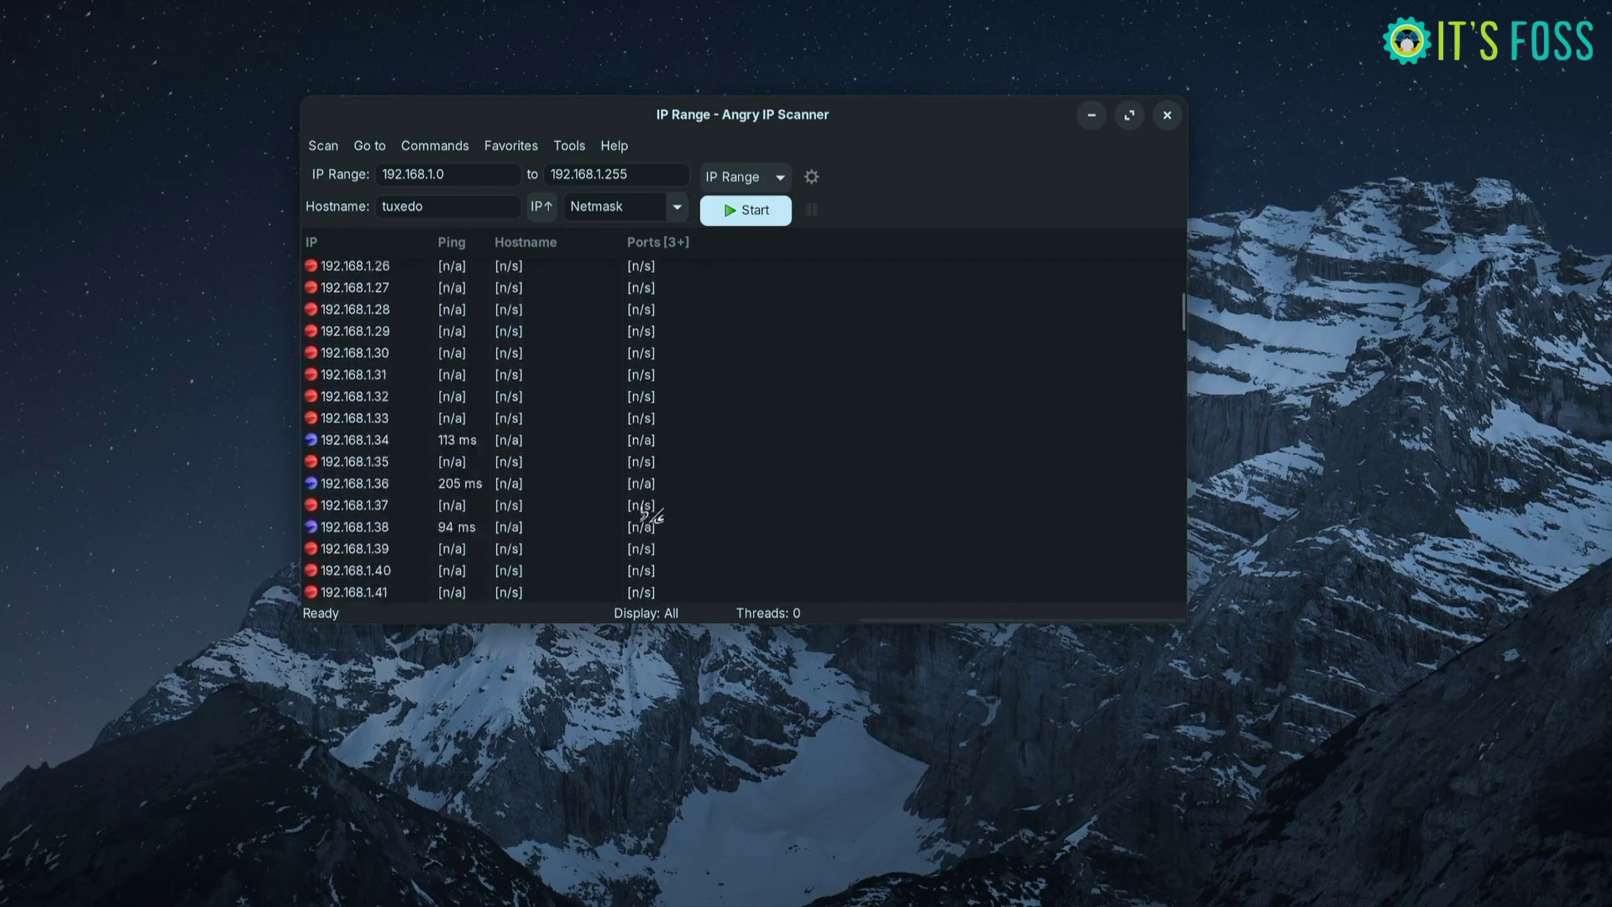
scroll(638, 435, down, 16)
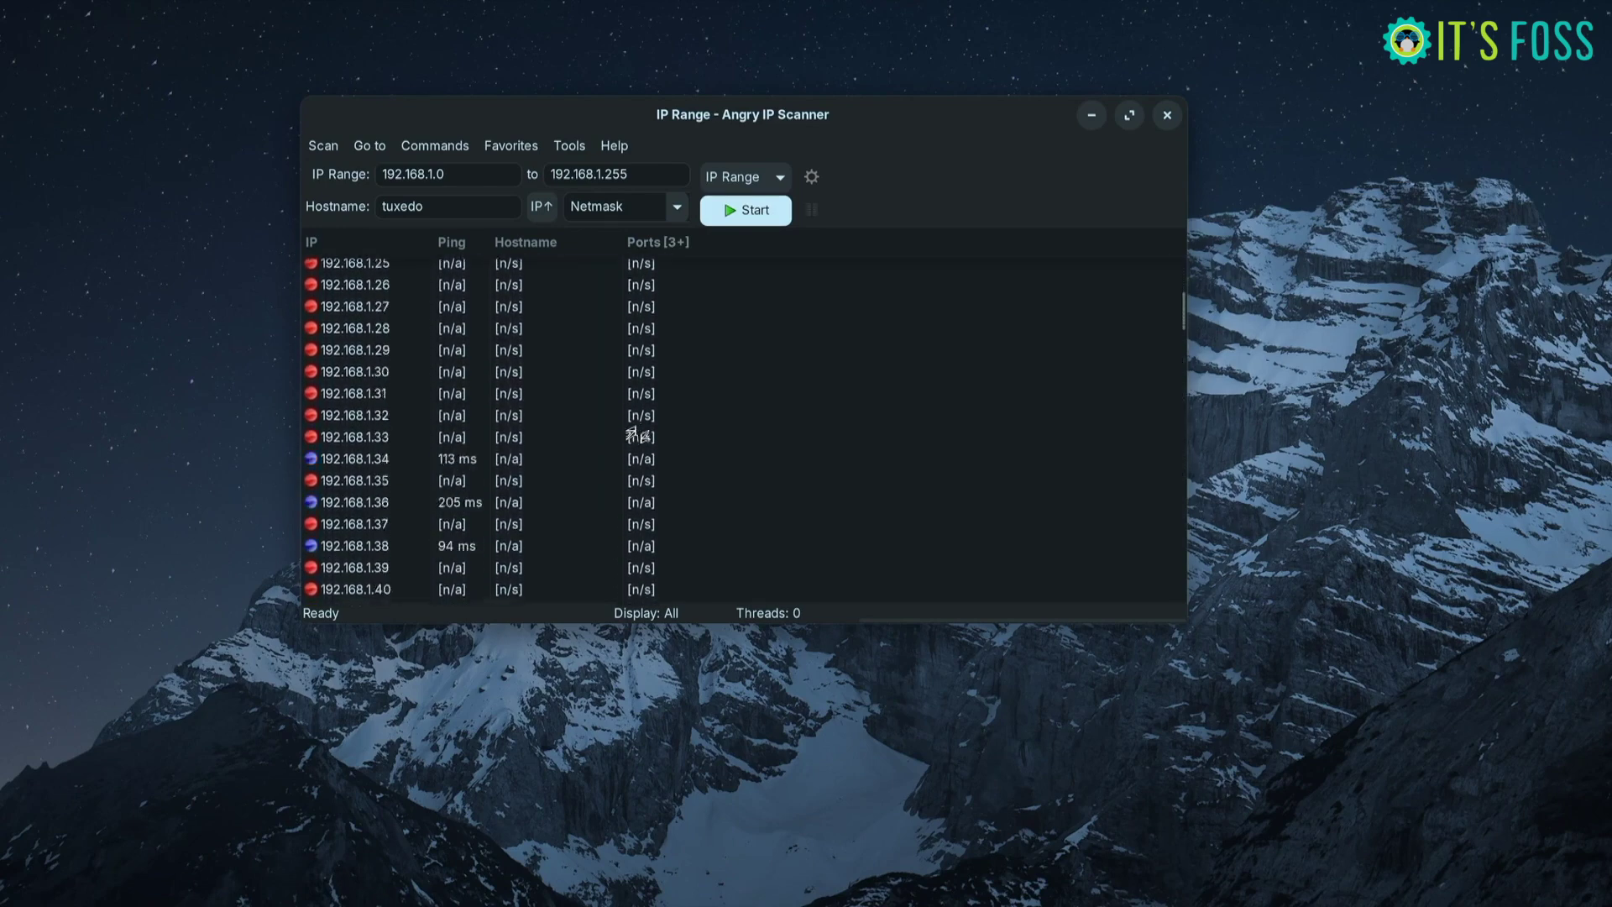
scroll(636, 434, down, 20)
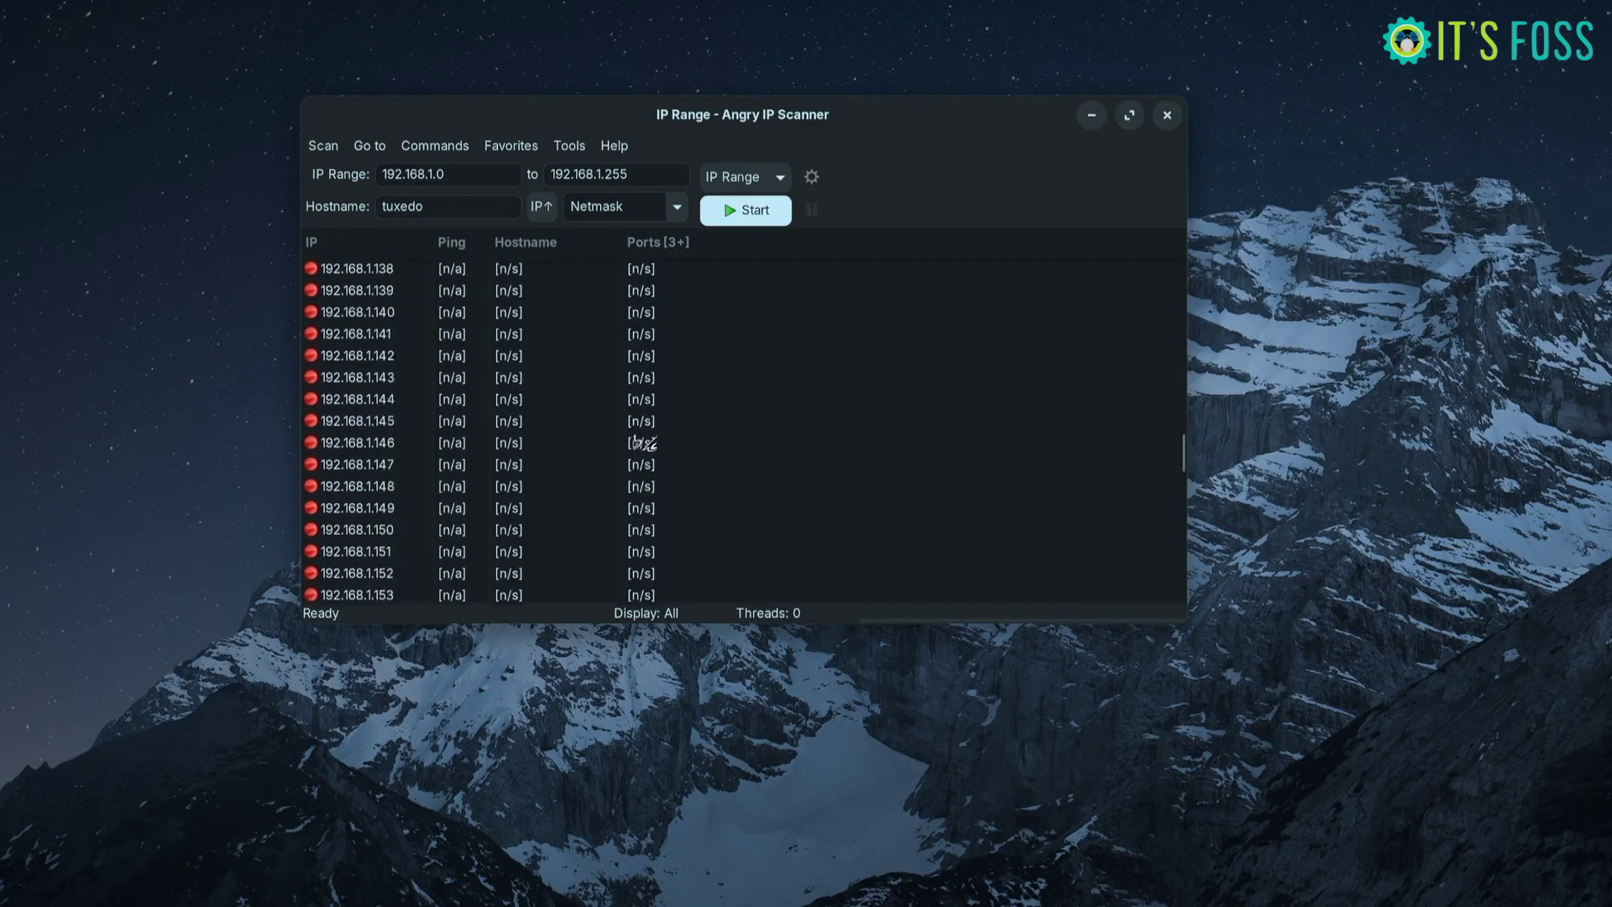
key(Home)
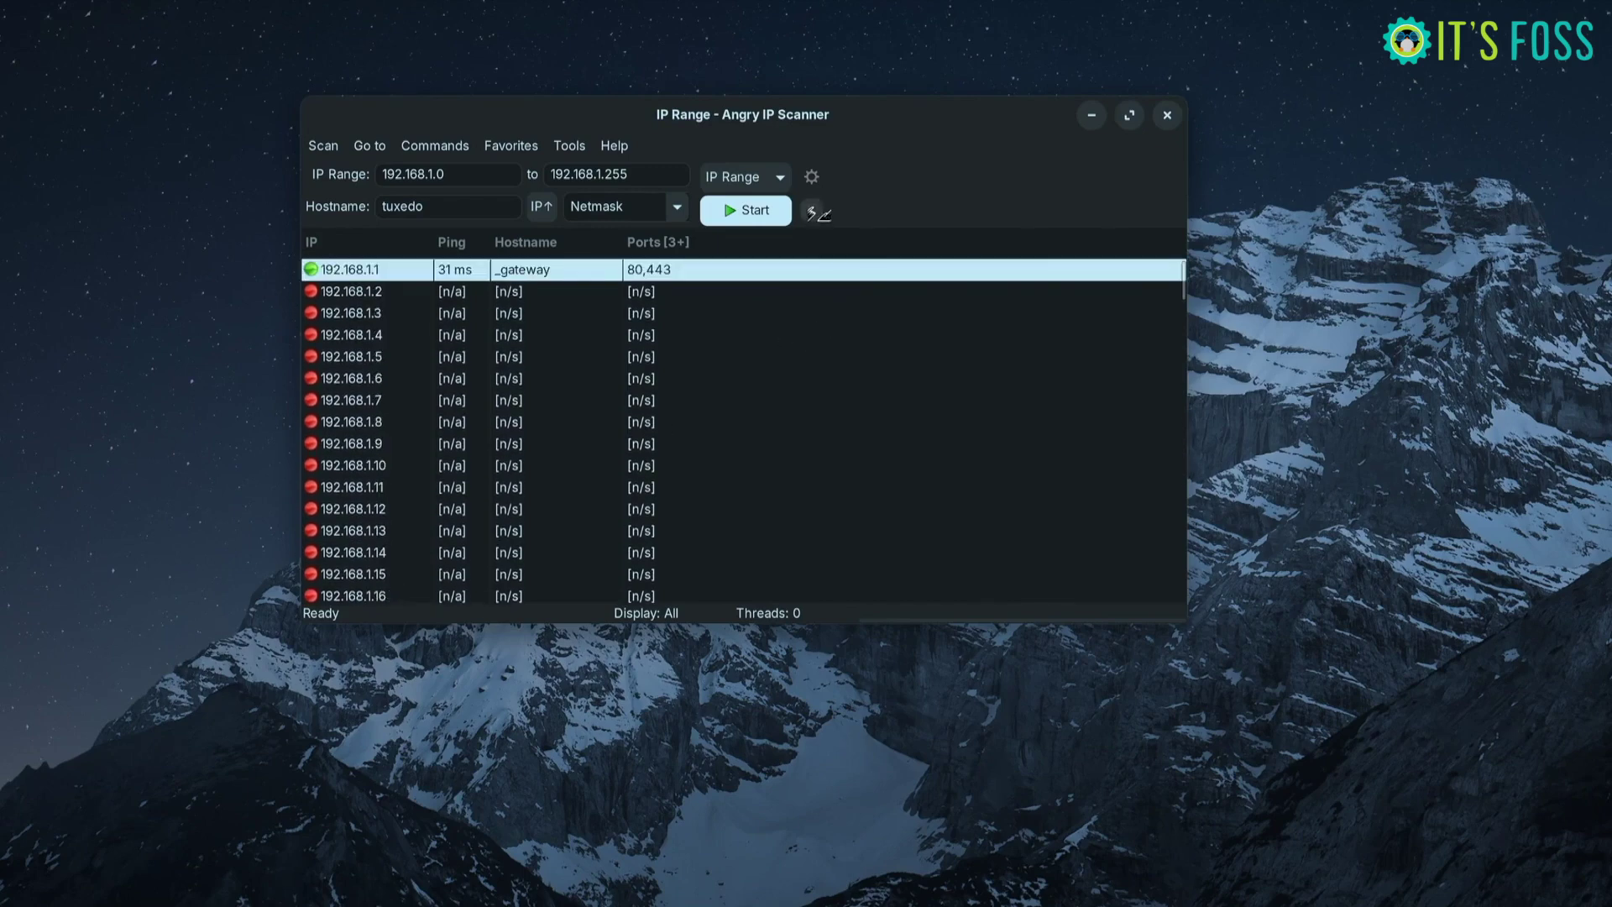
click(811, 209)
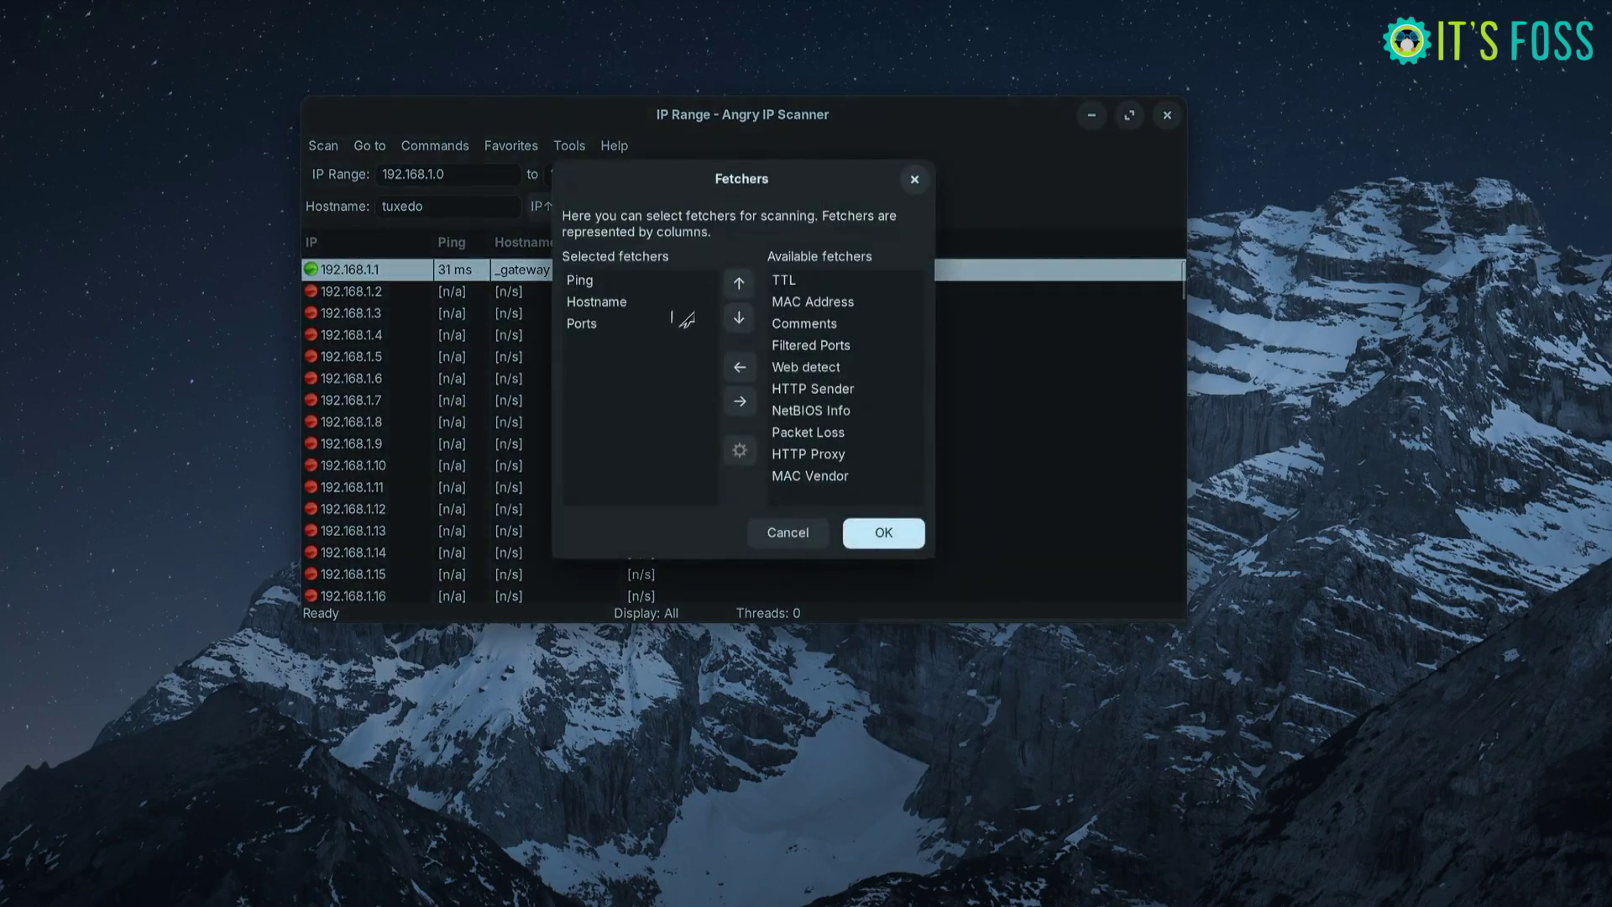
Add MAC Address to the selected fetchers and apply it as a new column
click(813, 304)
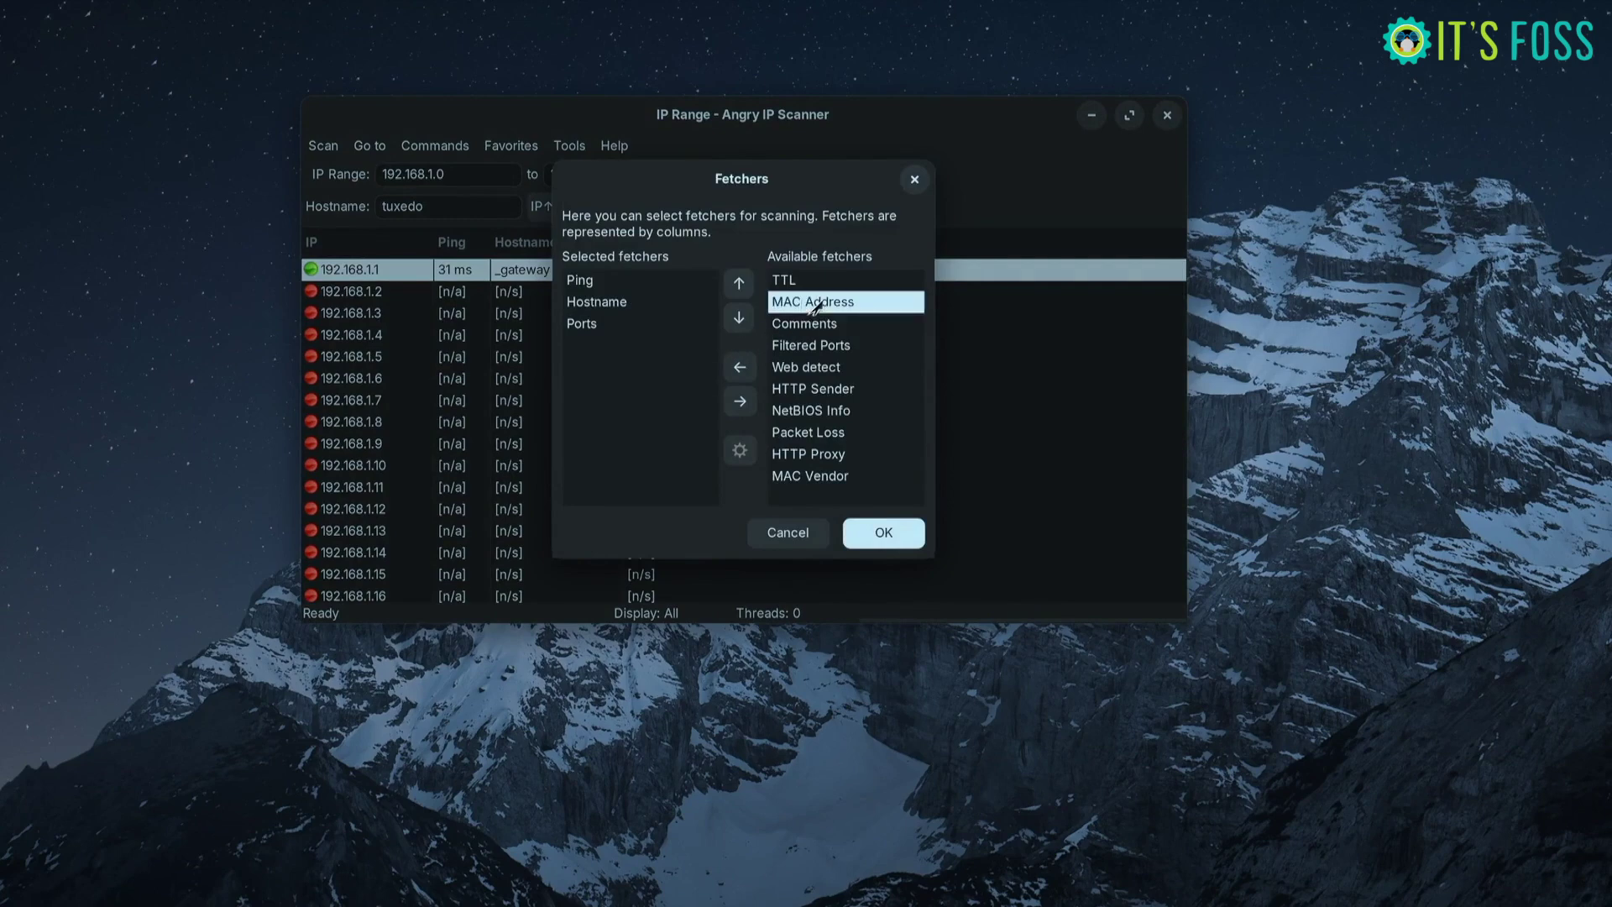
click(740, 367)
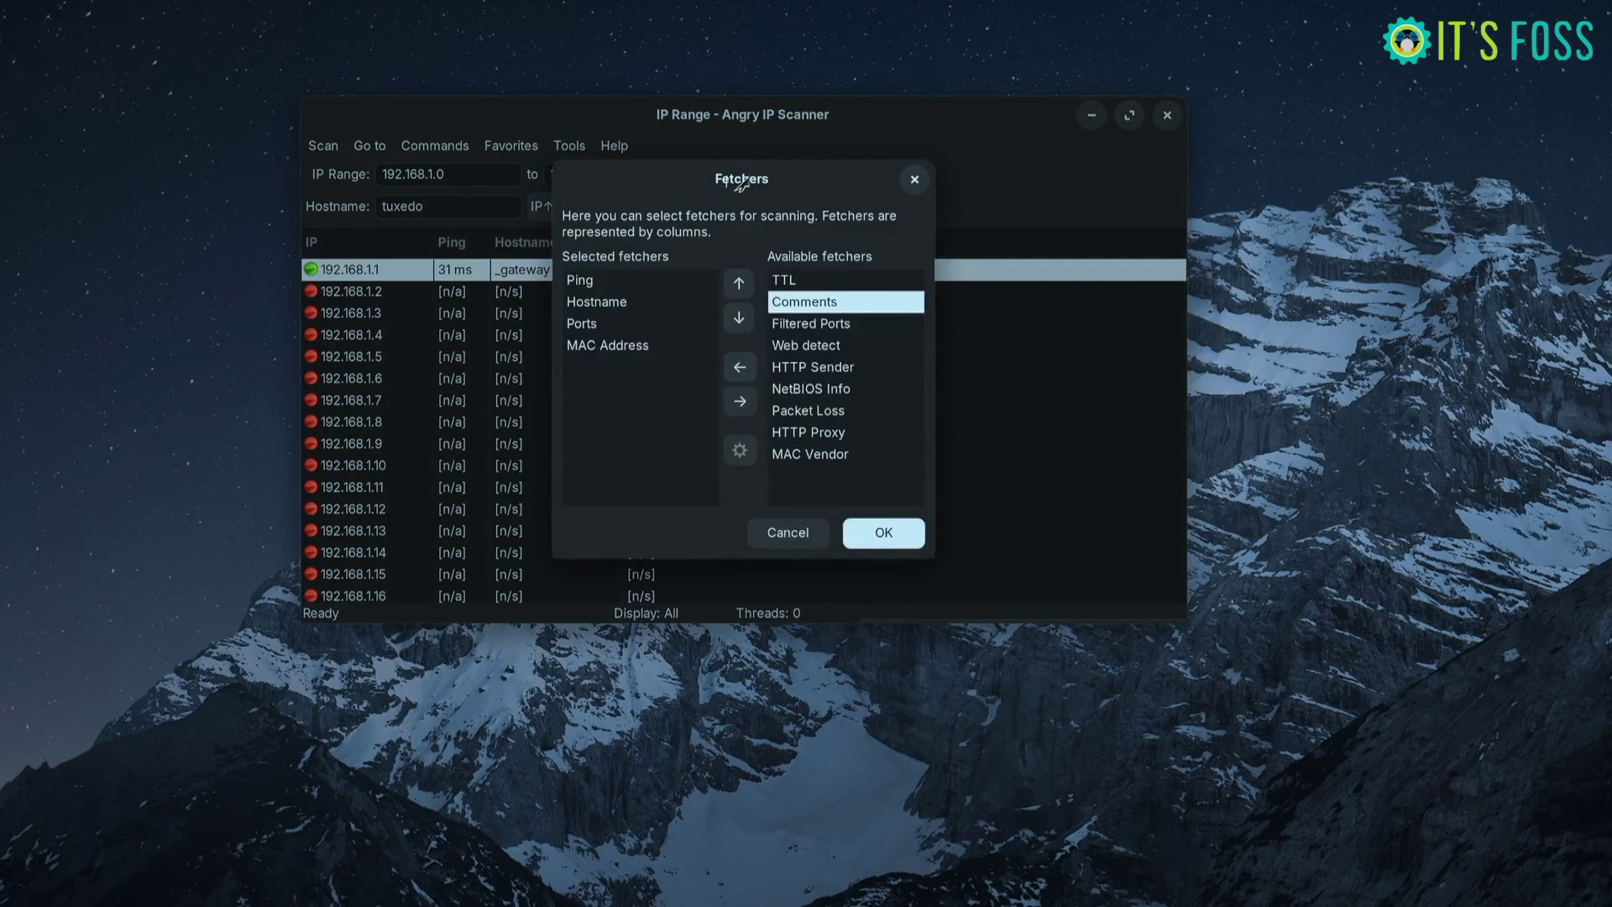
click(883, 533)
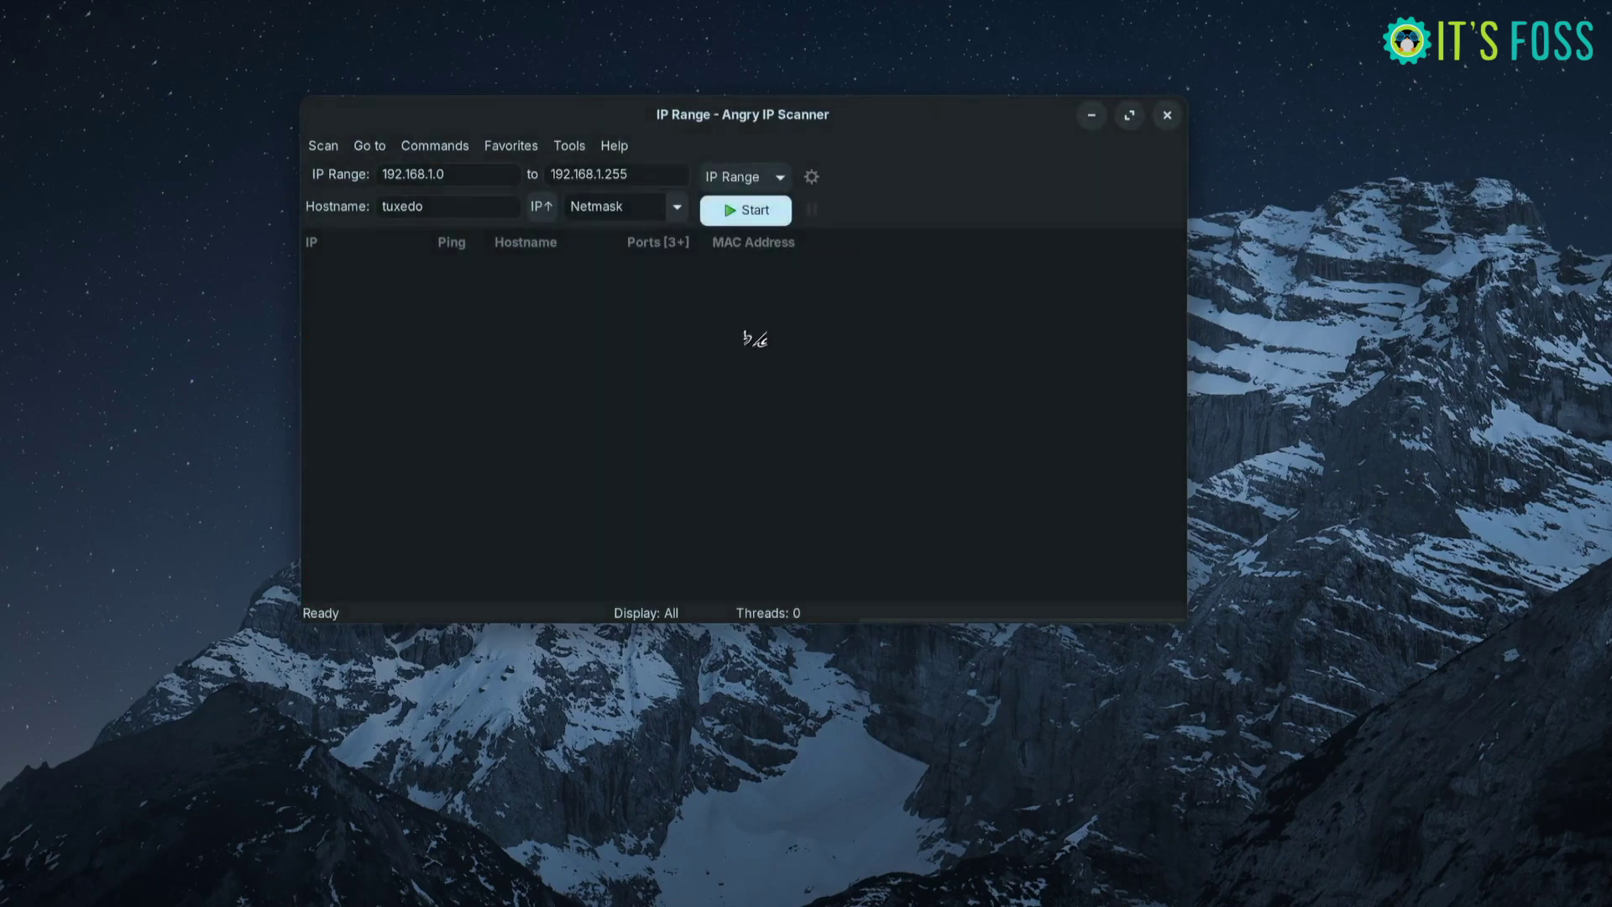
Remove MAC Address from the selected fetchers again, dropping that column
click(811, 210)
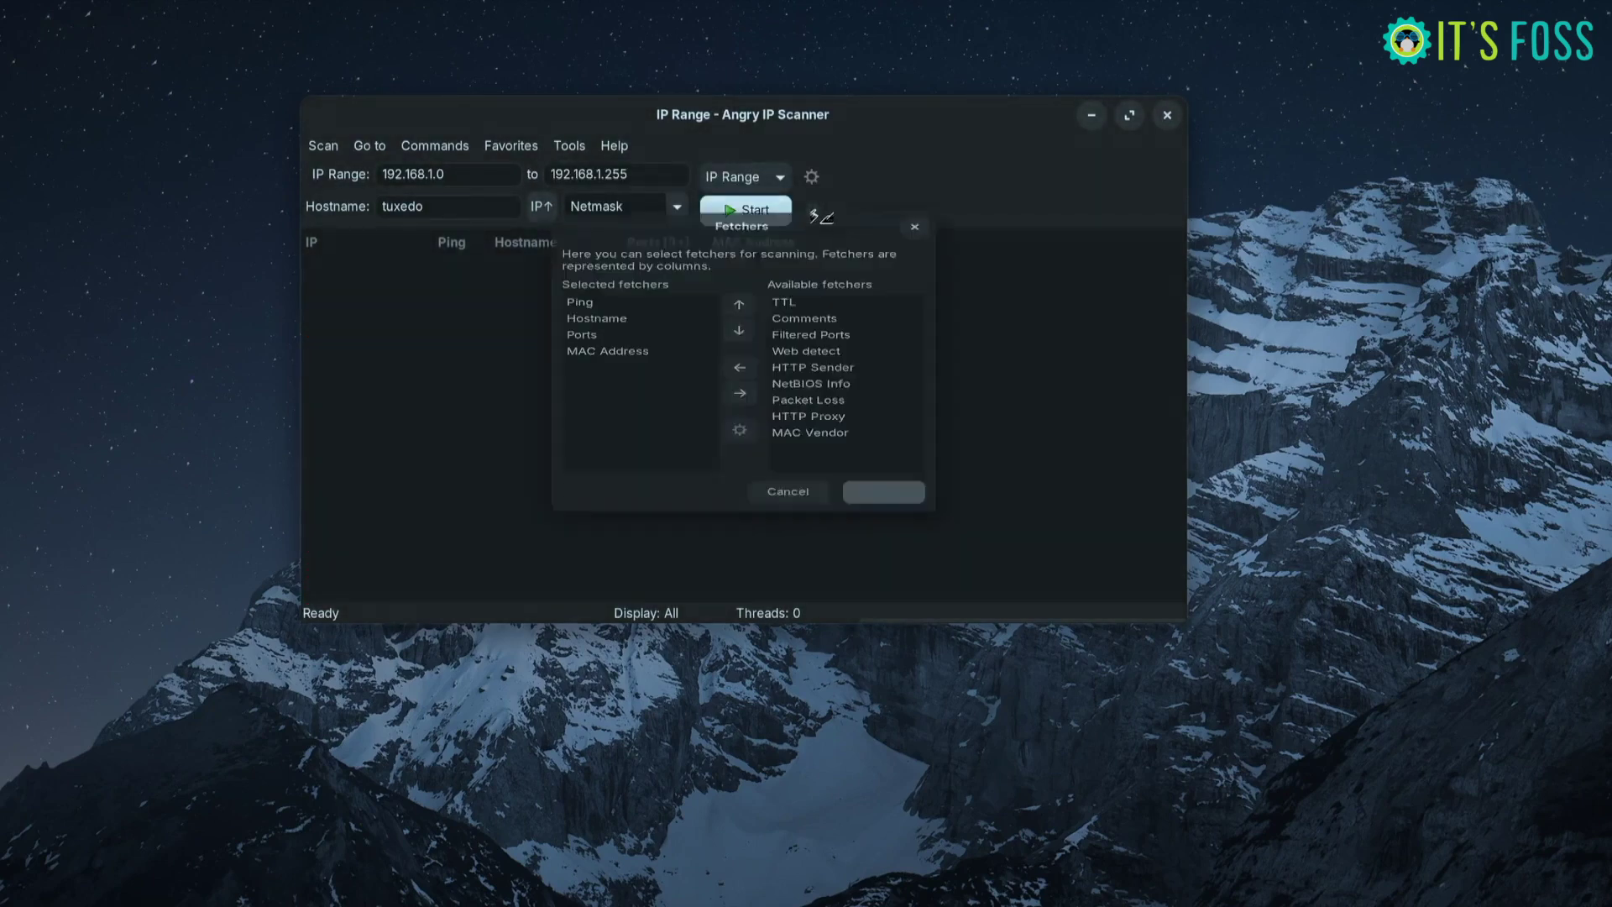
click(628, 351)
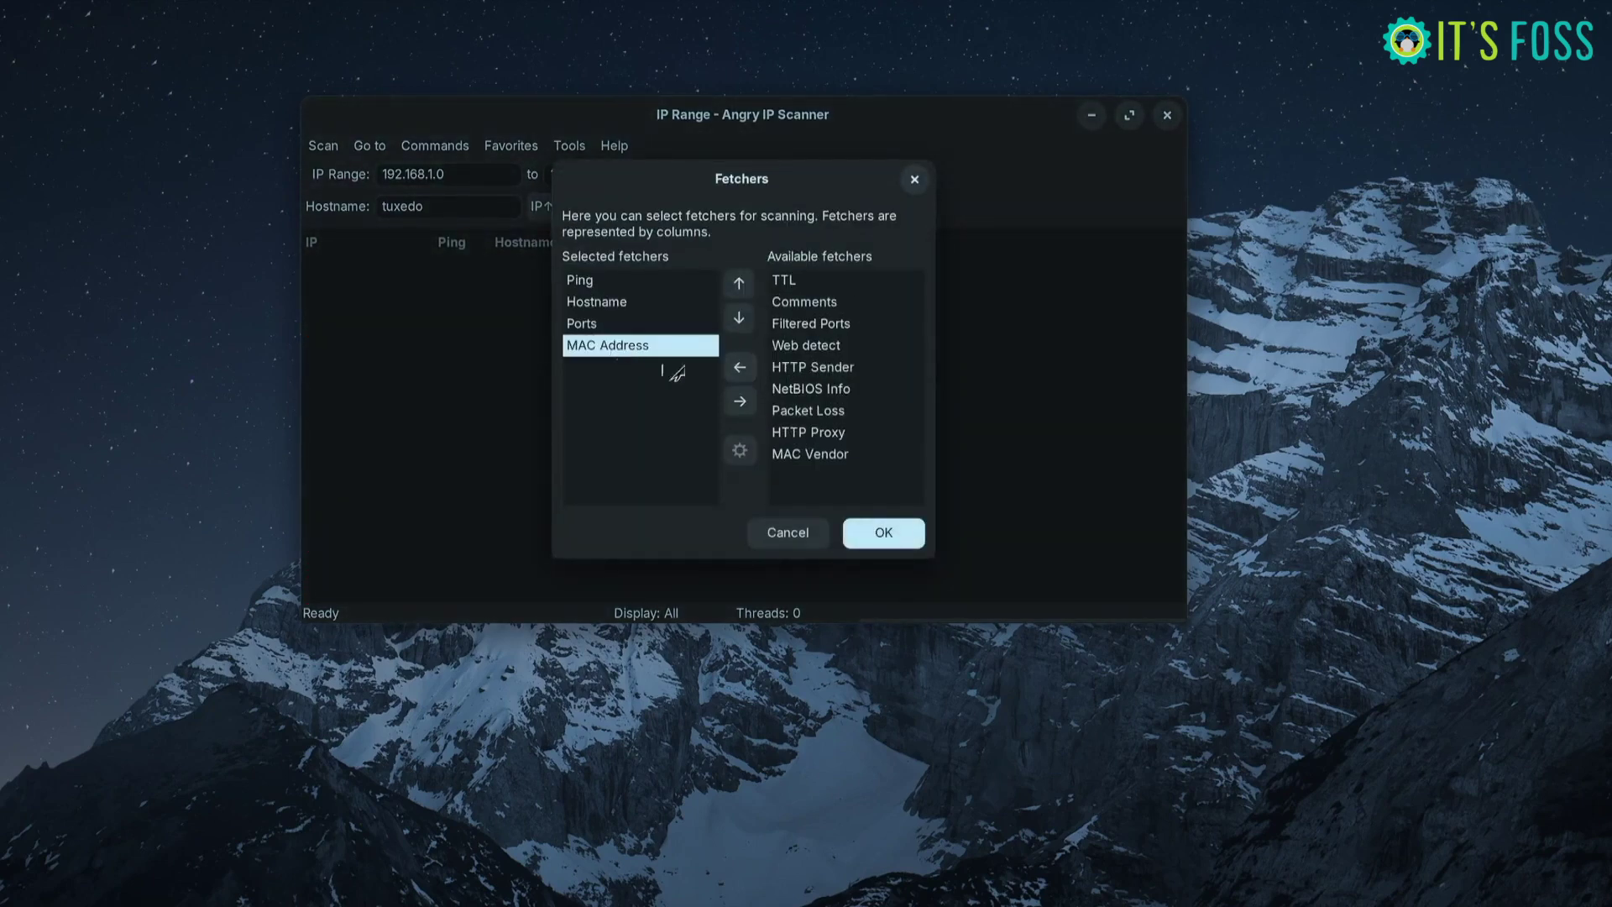
click(740, 402)
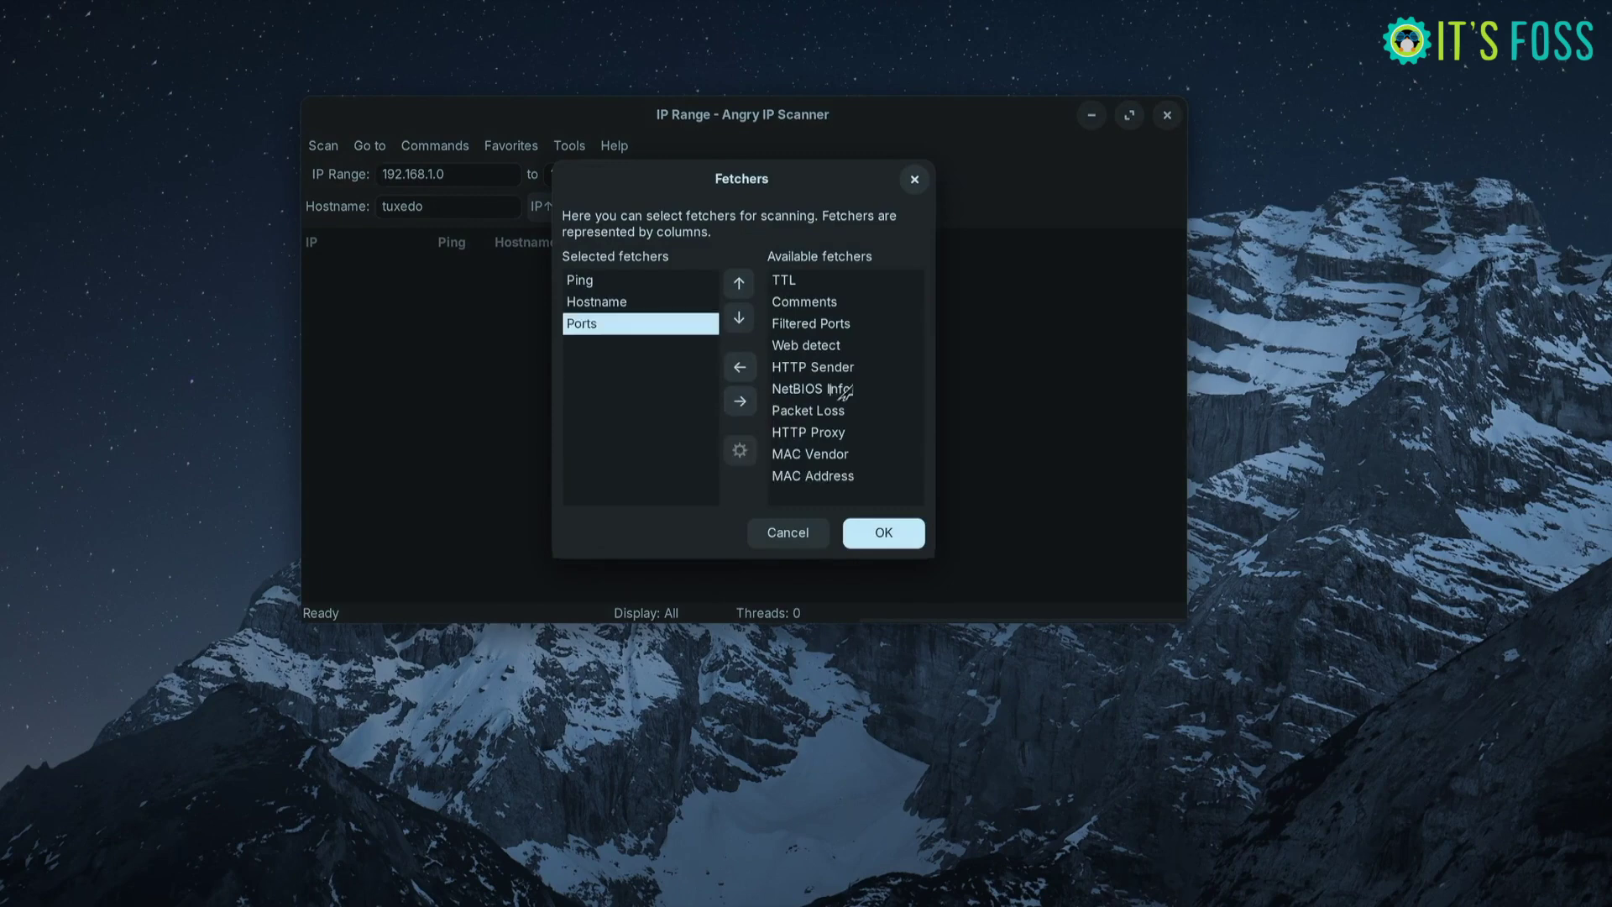
click(884, 529)
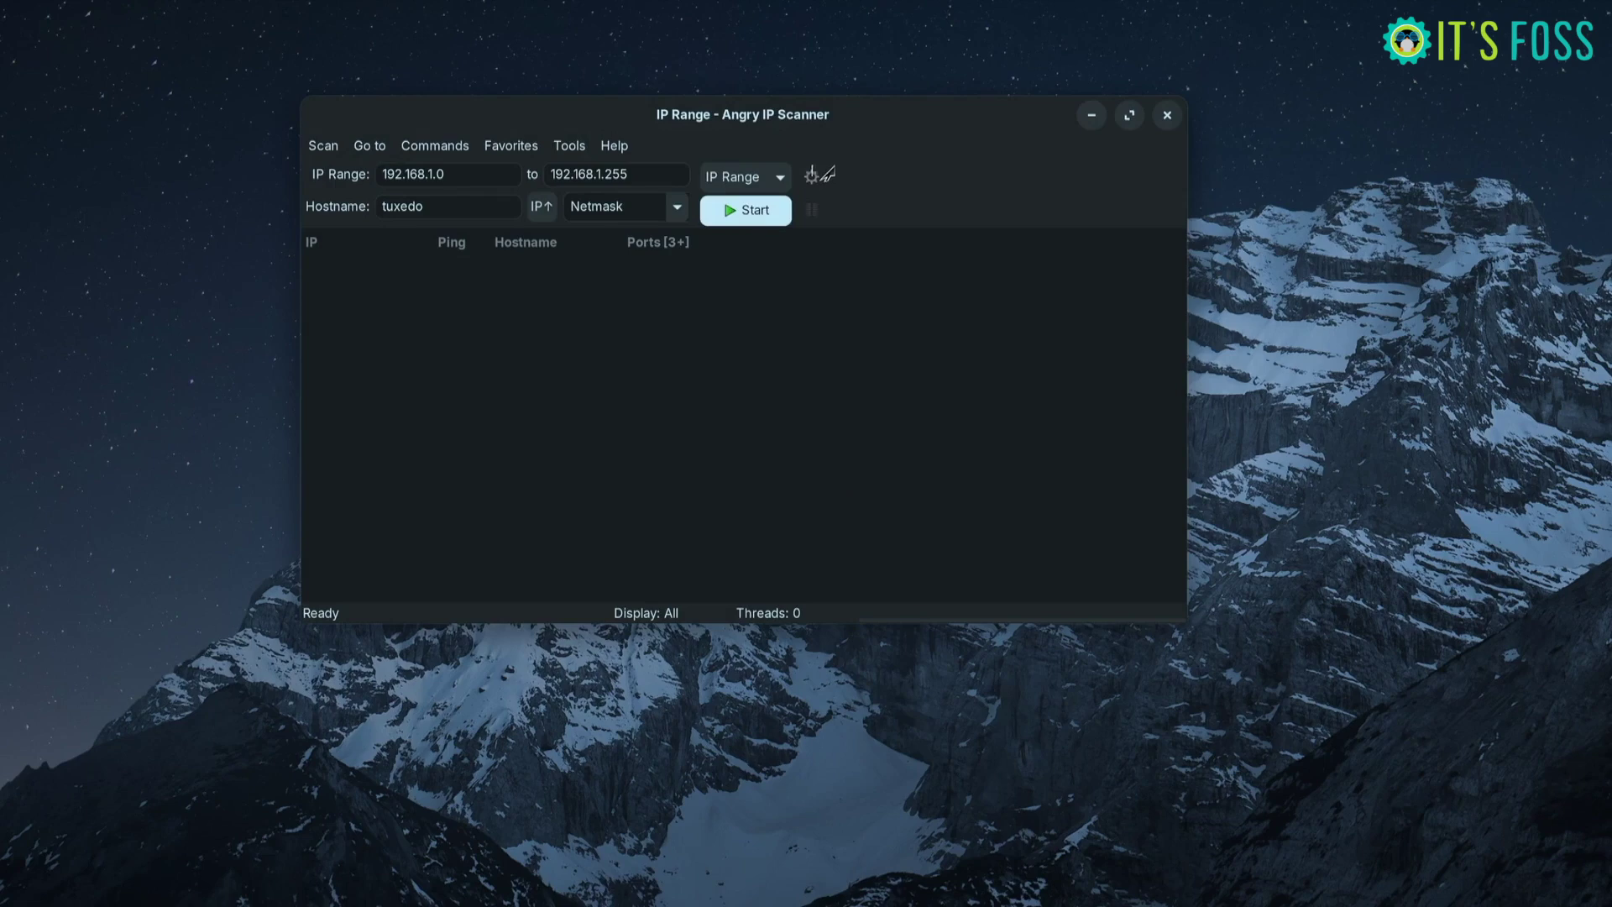
click(811, 176)
Set the Display preference to 'Alive hosts (responding to pings) only' and rescan 192.168.1.0–255
click(686, 168)
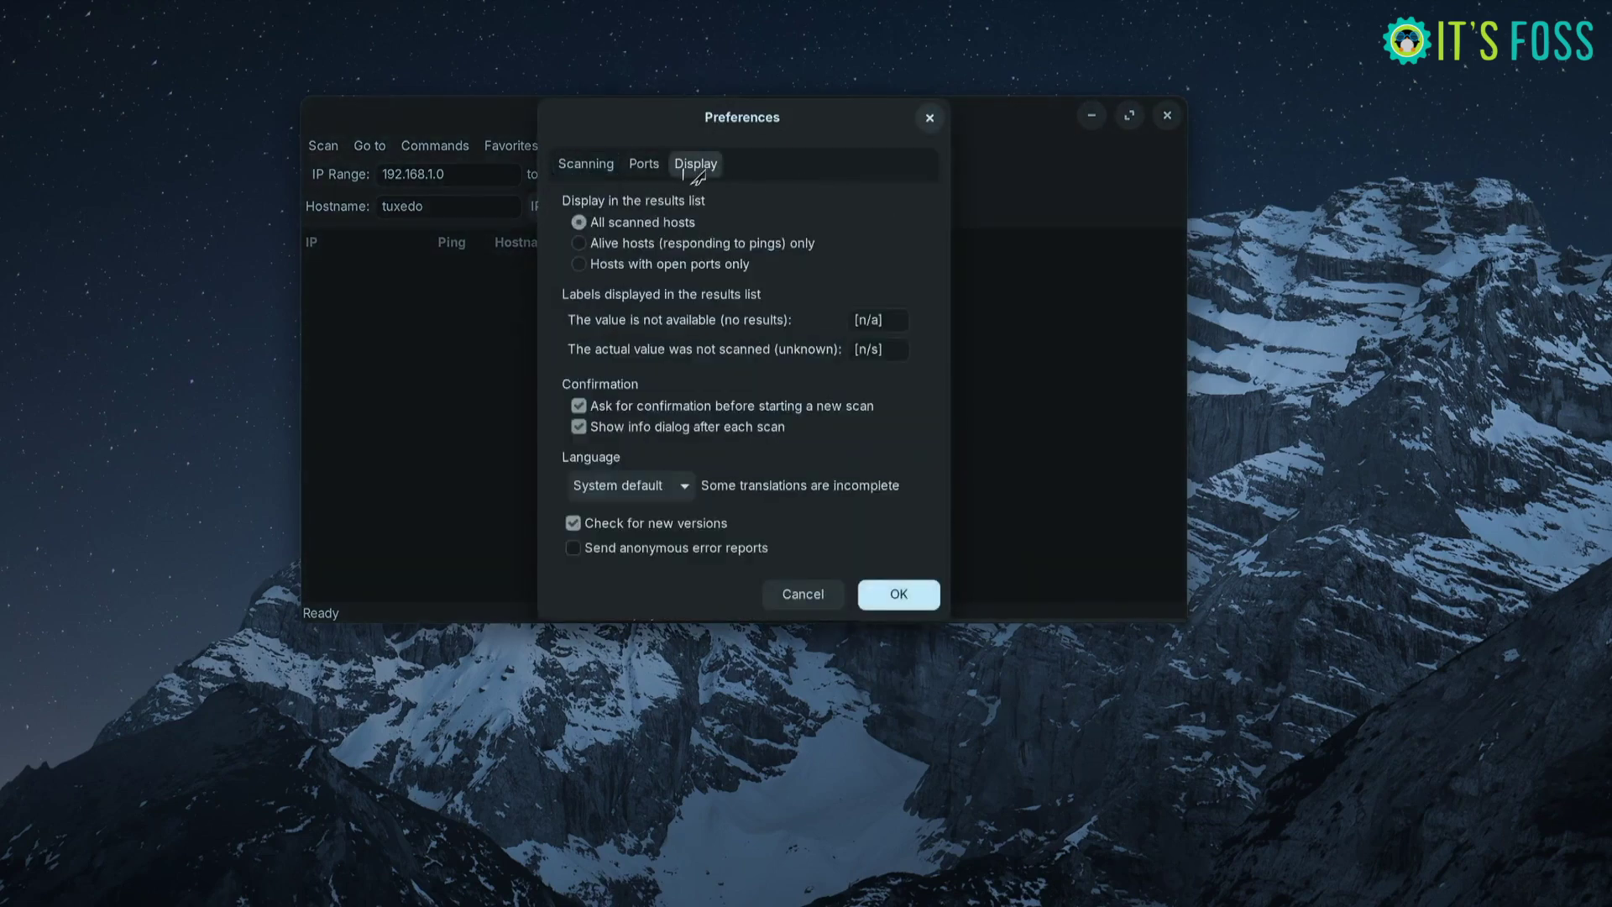
click(648, 249)
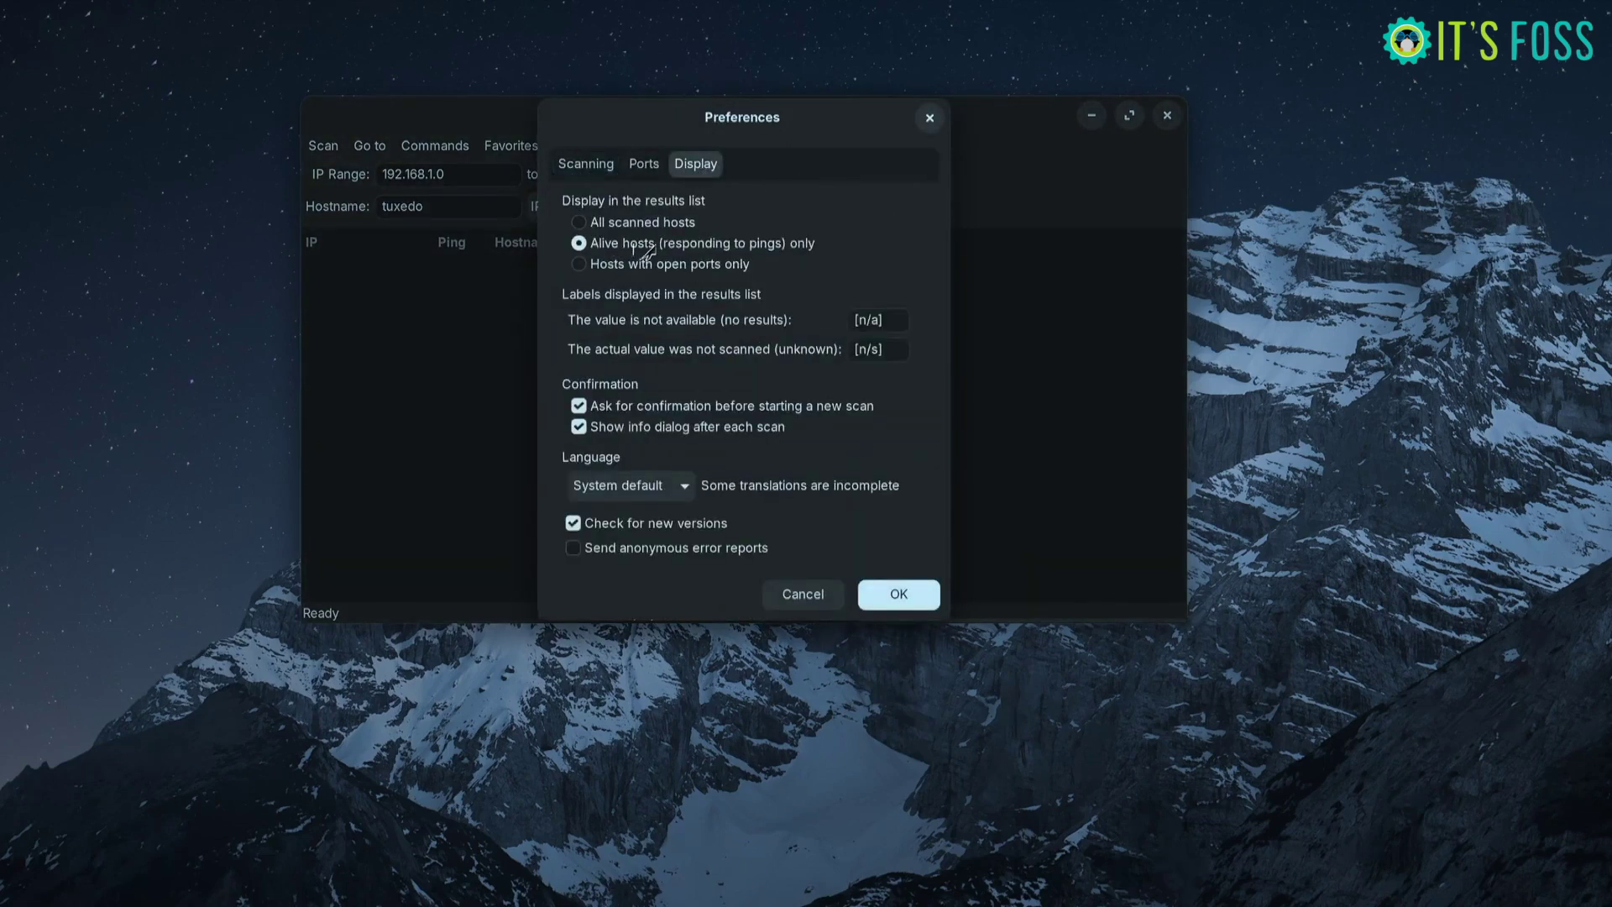
click(584, 265)
click(593, 246)
click(587, 269)
click(587, 245)
click(911, 602)
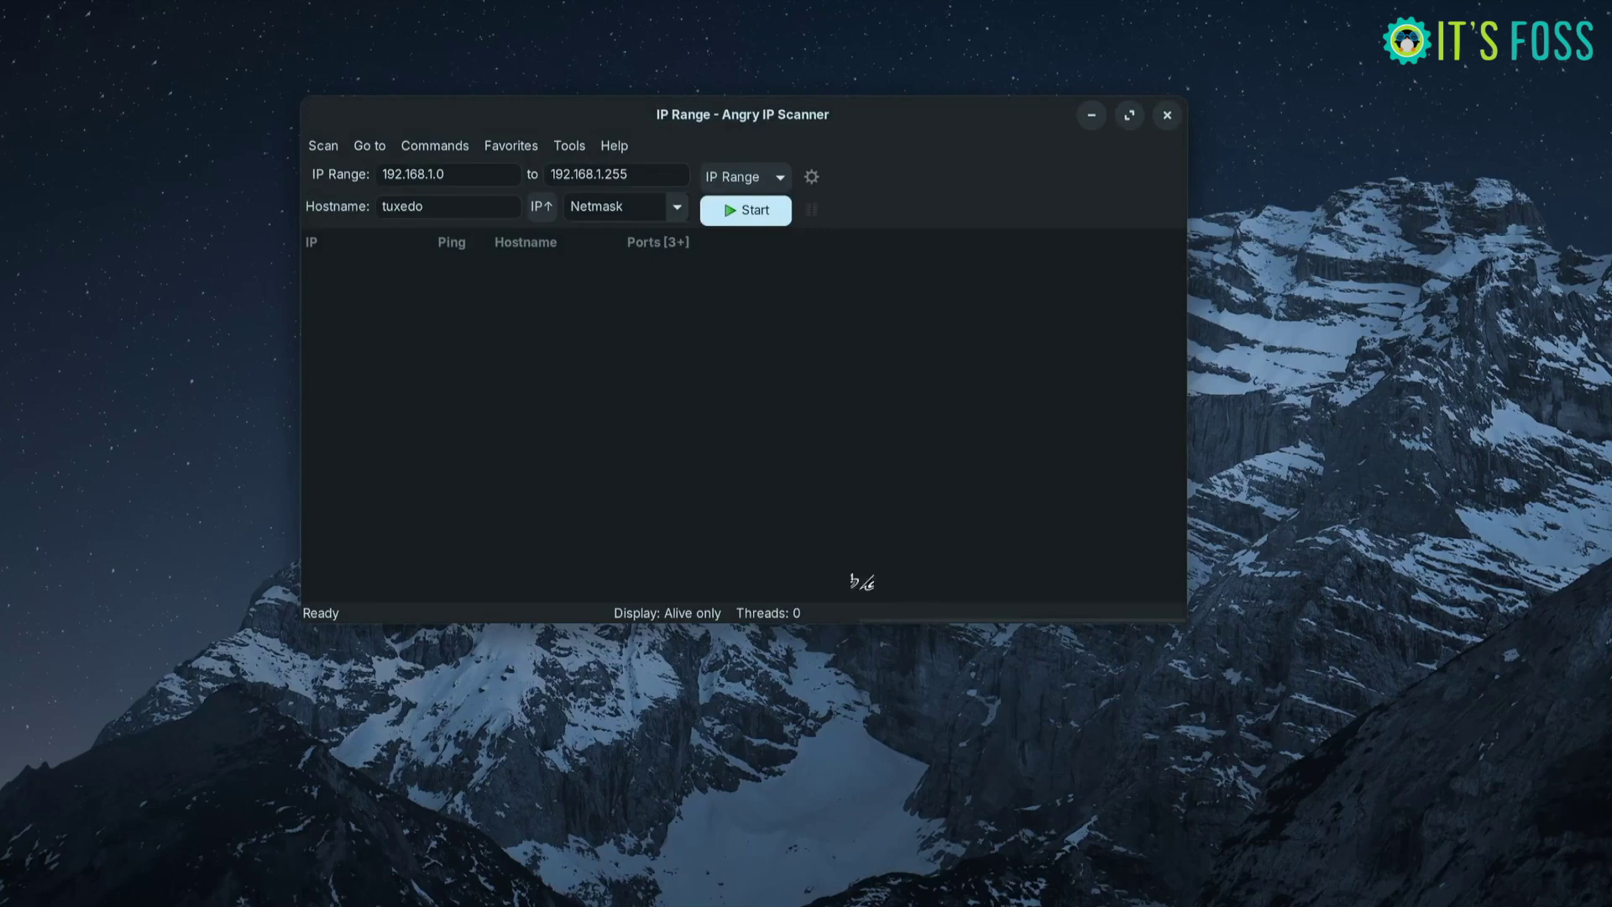
click(748, 214)
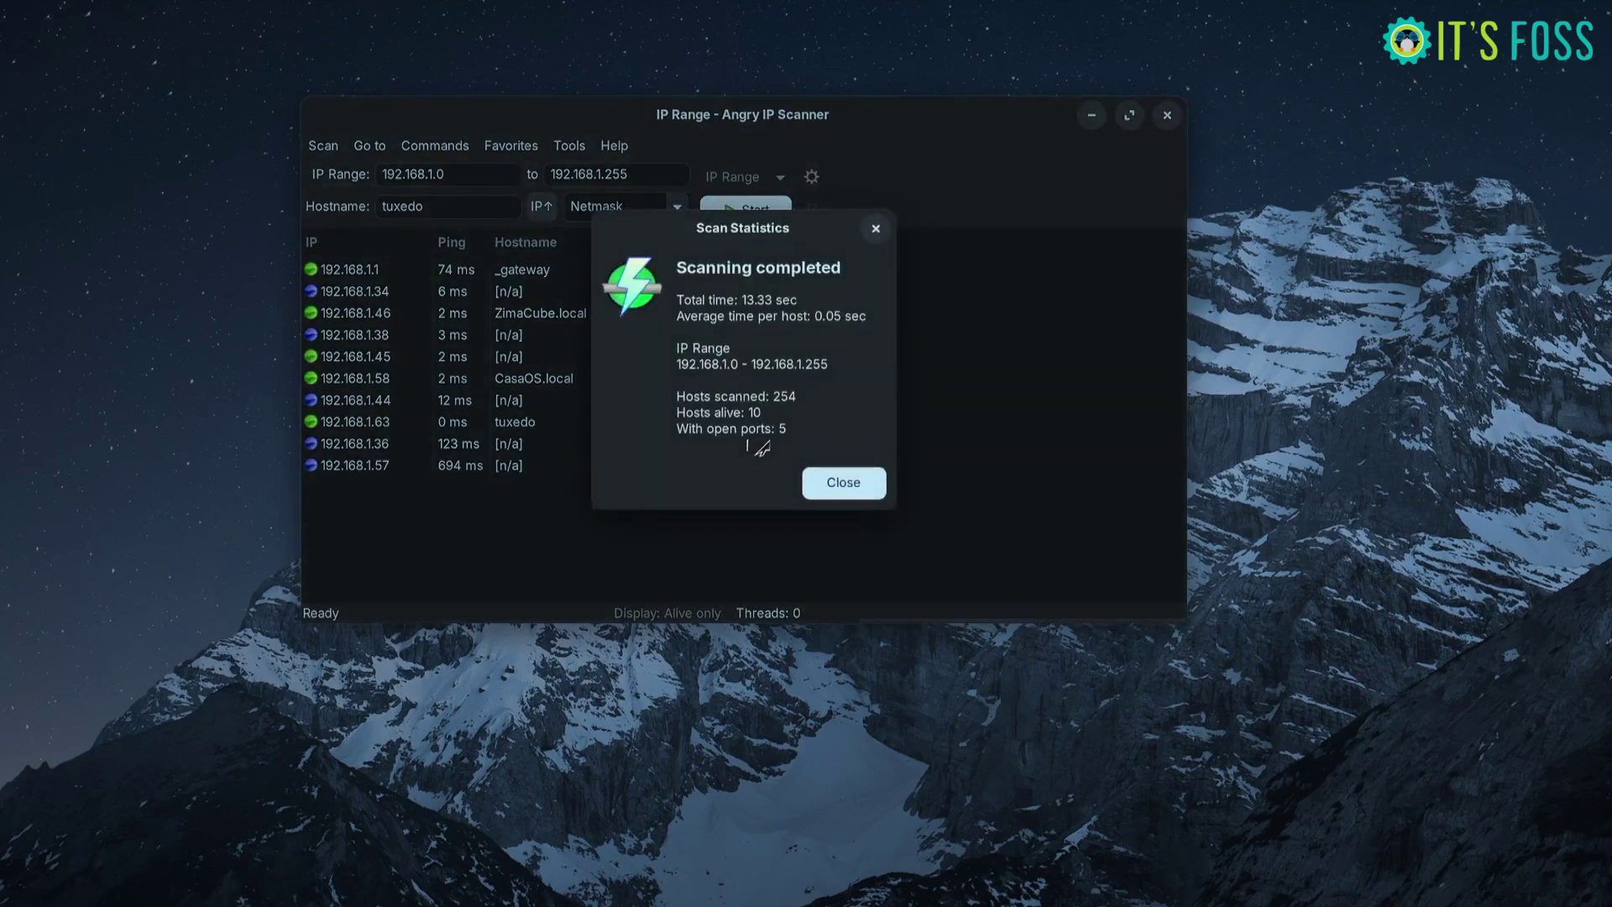
Close the rescan summary and review the 192.168.1.1 gateway, ZimaCube.local and CasaOS.local rows
click(863, 485)
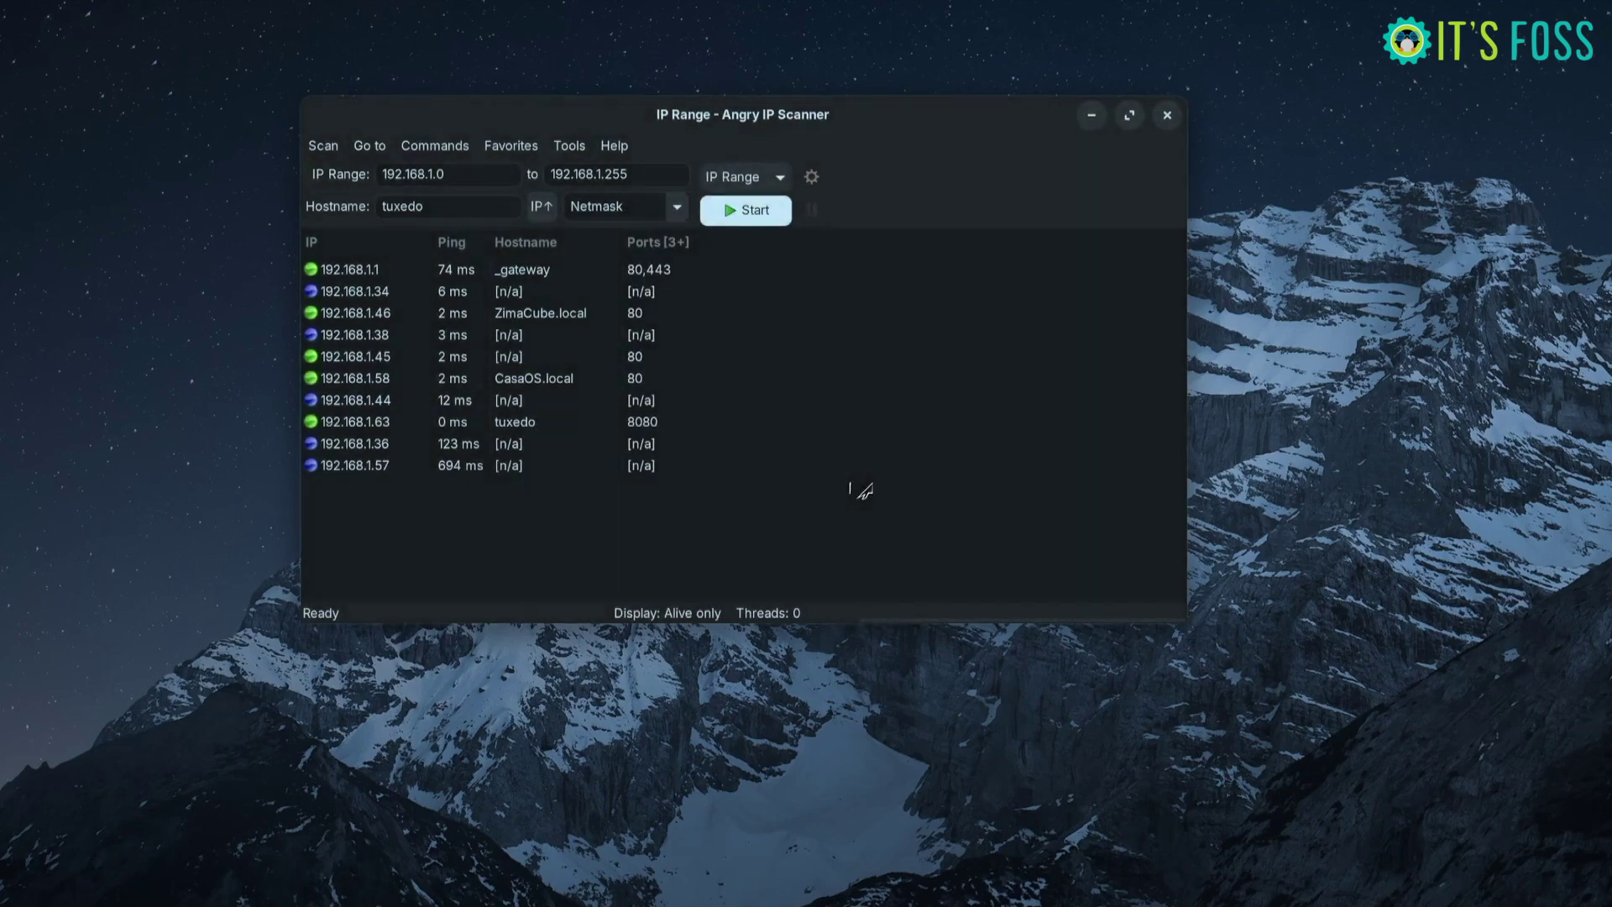
click(554, 277)
click(554, 319)
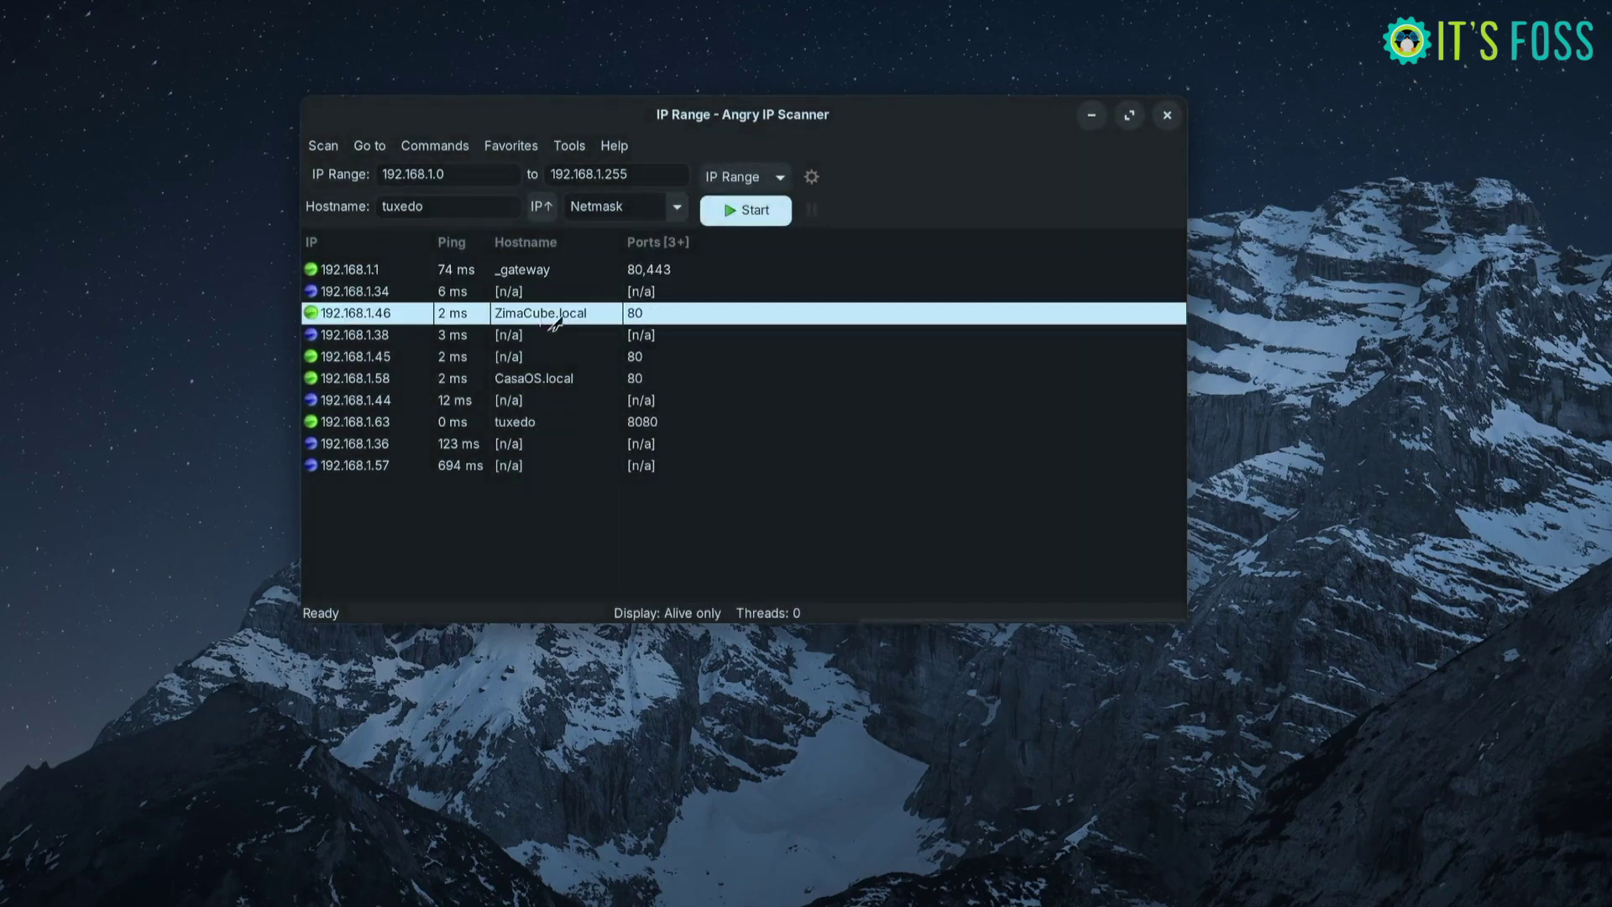
click(546, 382)
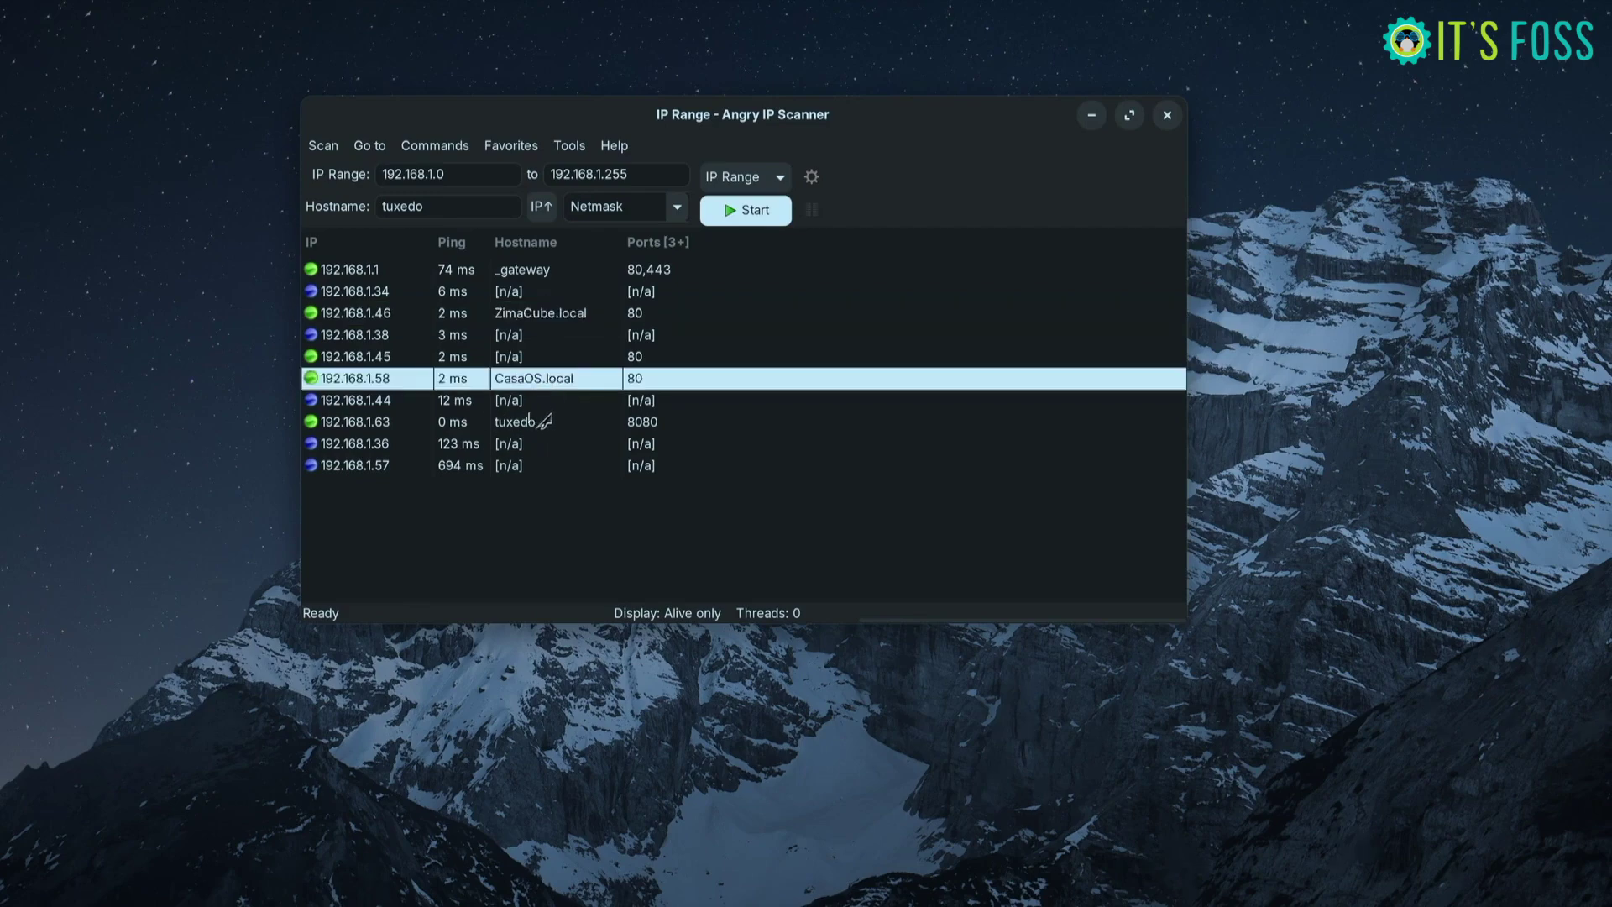